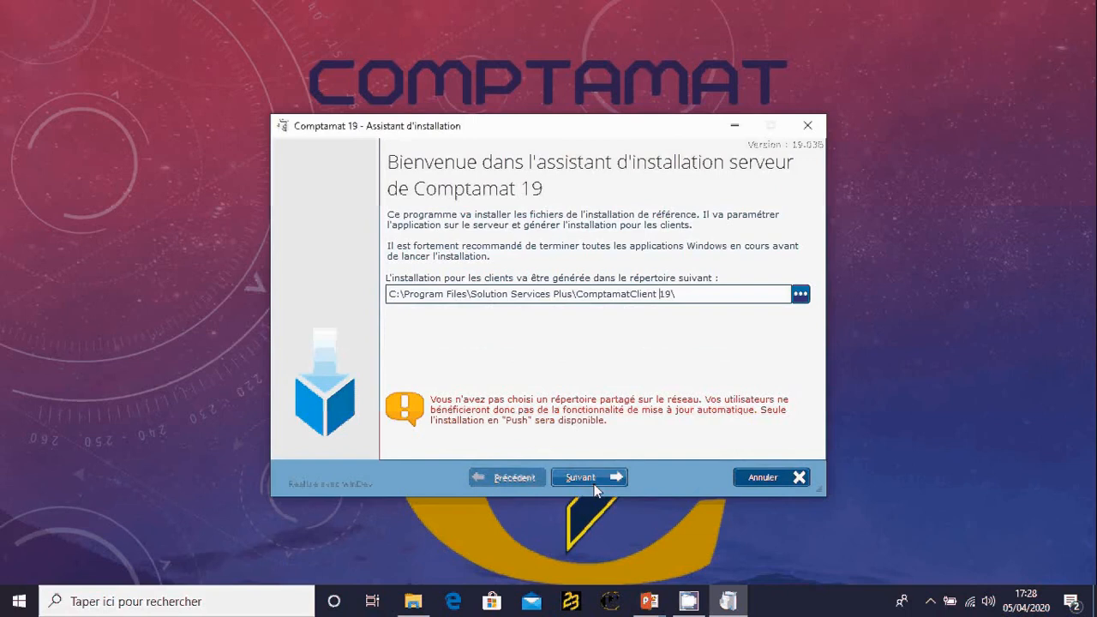
- Keep the default client directory without control-centre referencing, and choose to use existing HFSQL servers without changing their configuration
click(595, 478)
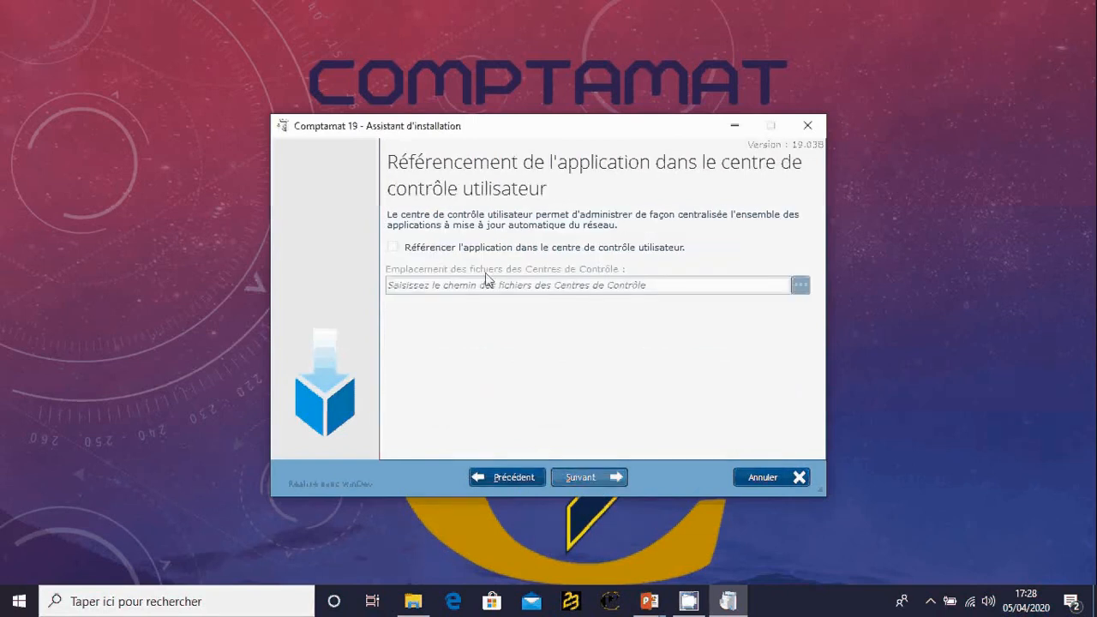
click(598, 474)
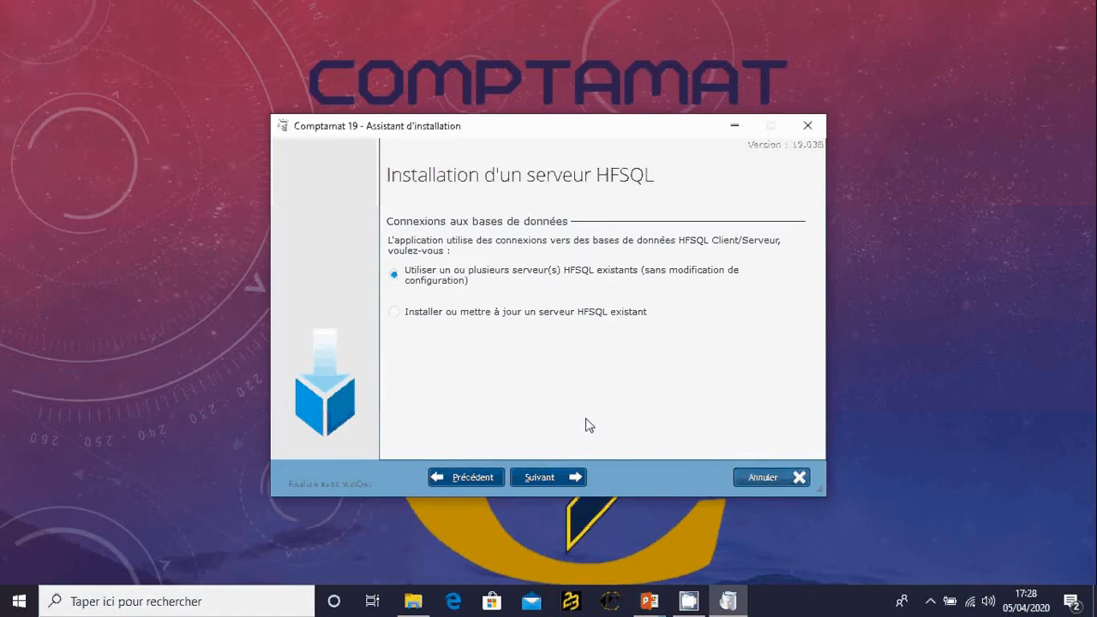
click(410, 314)
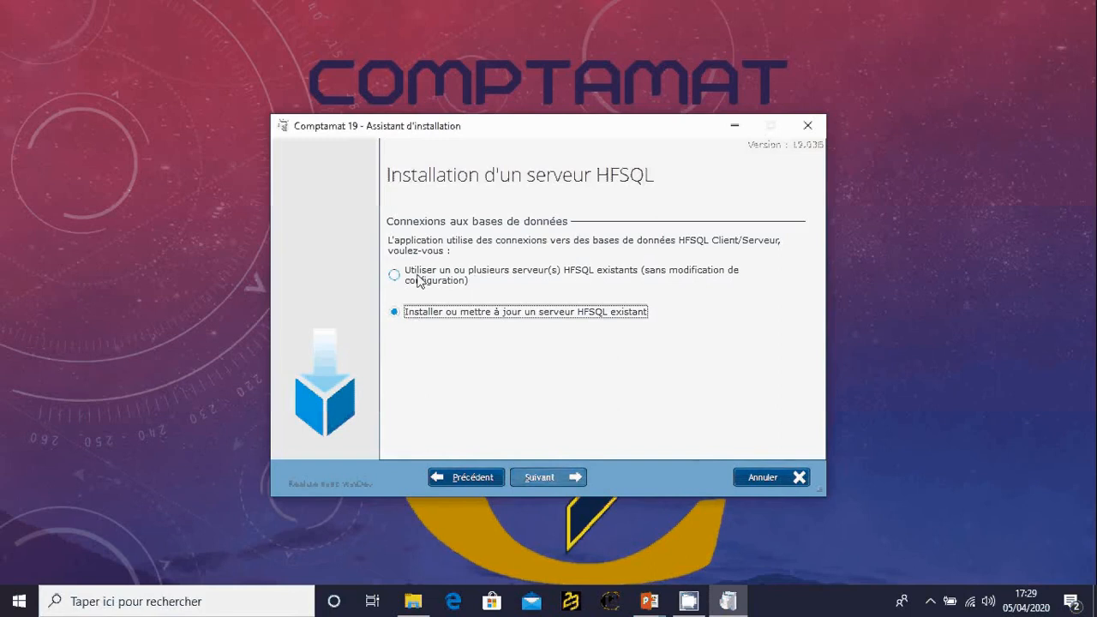
click(419, 282)
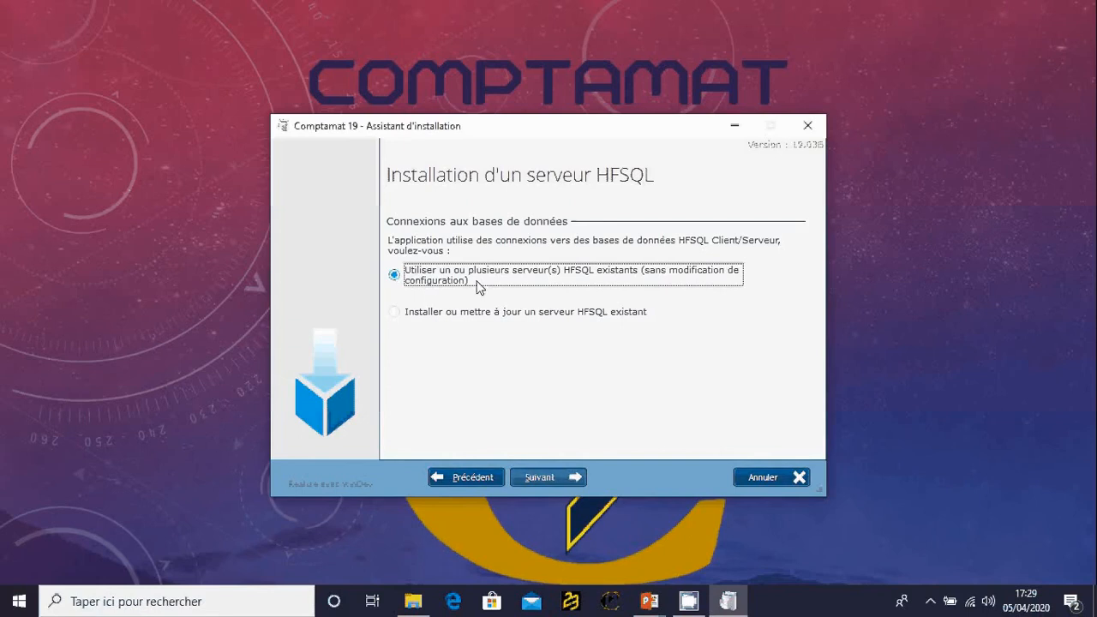
click(546, 476)
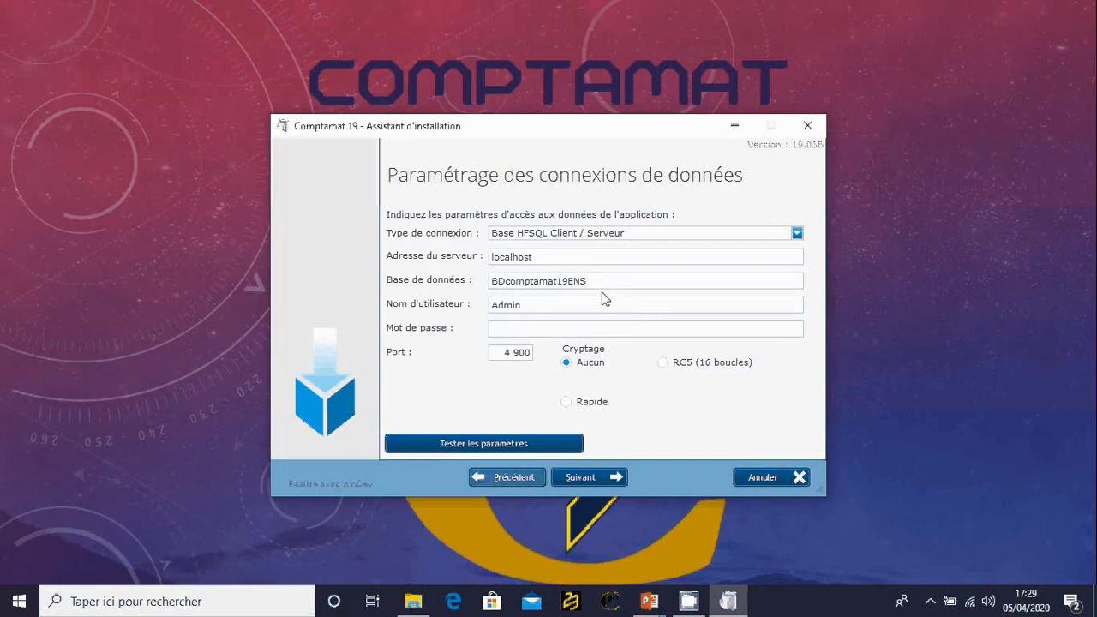
- Set the data connection's database to BDcomptamat and test the connection parameters
click(568, 288)
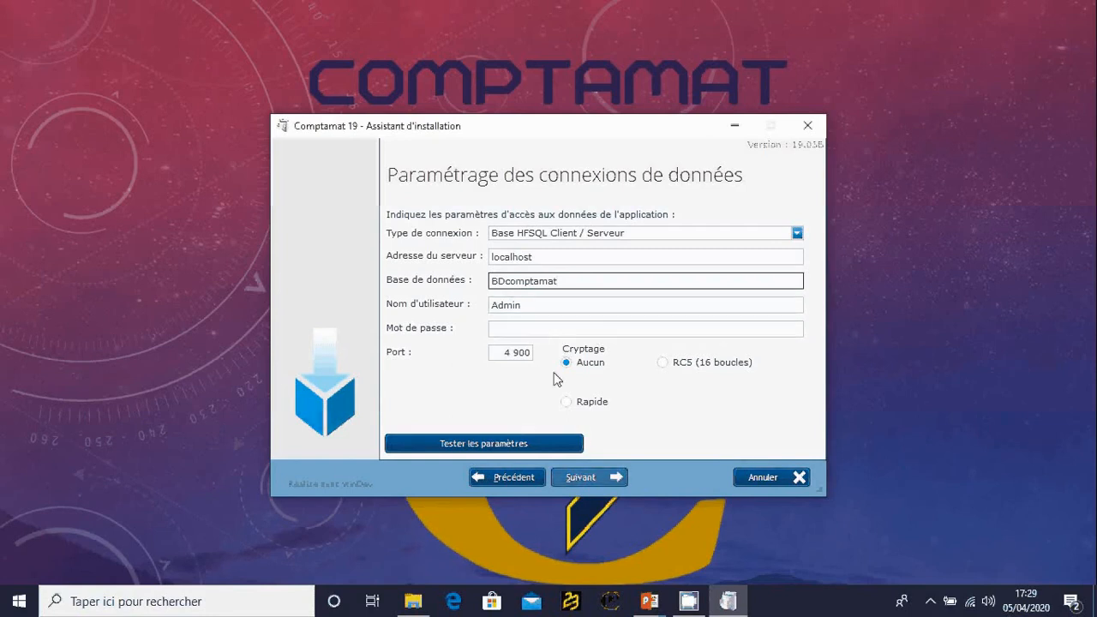
click(512, 446)
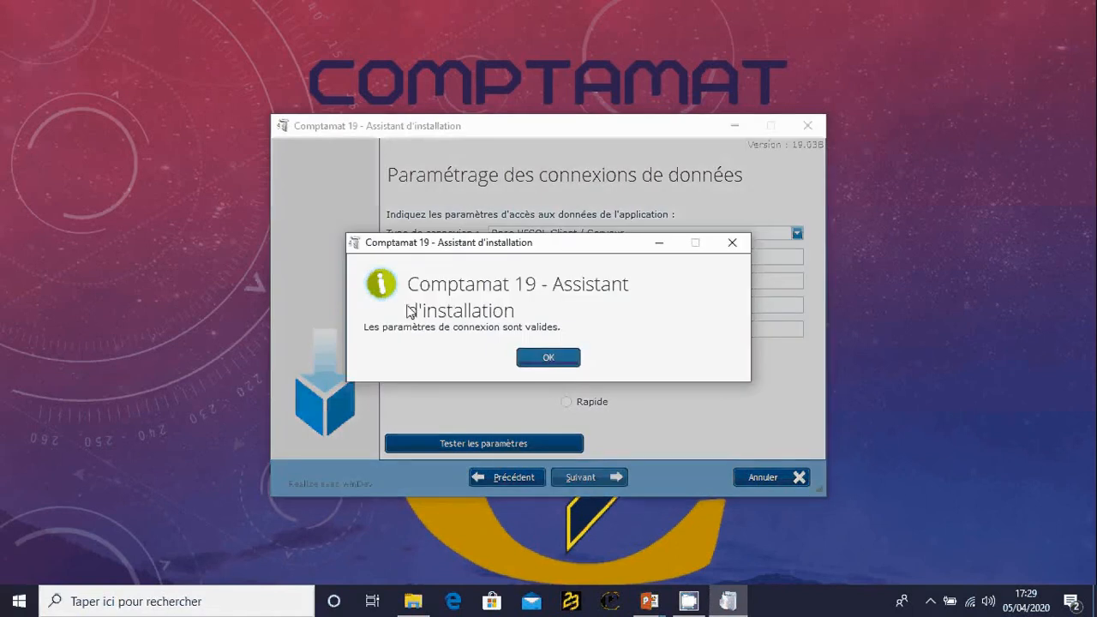
click(538, 360)
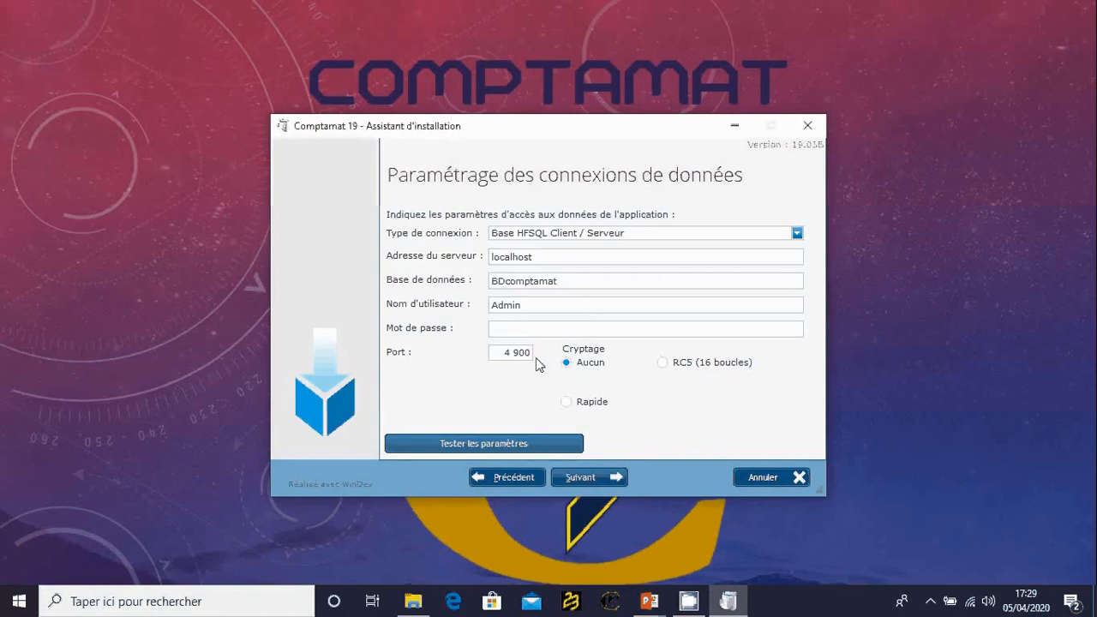
click(574, 307)
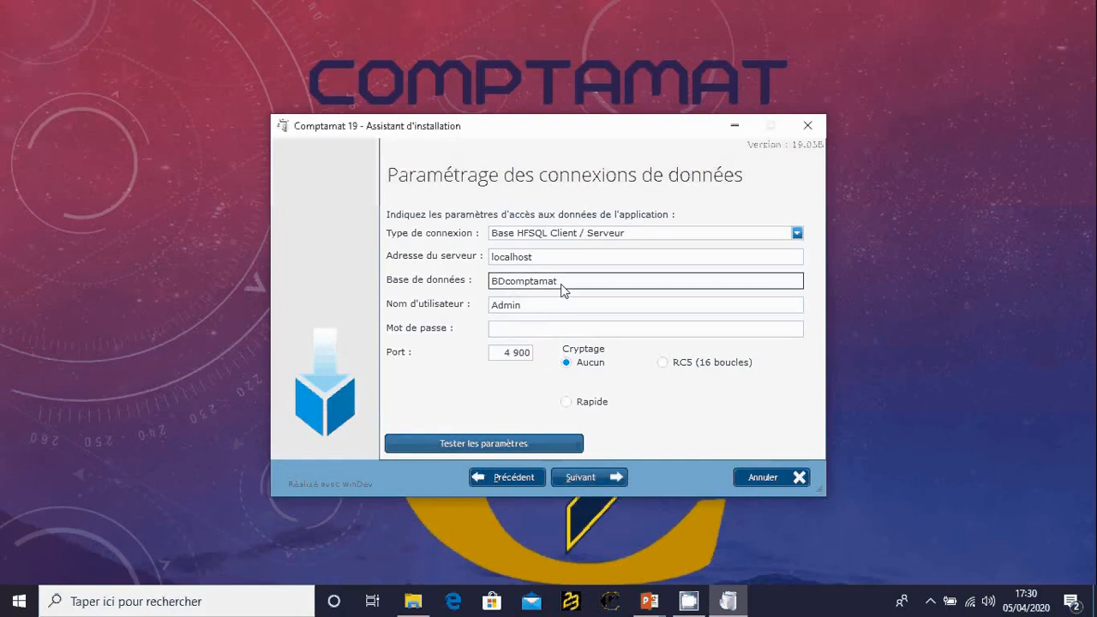
- Search Windows for HF and open the Centre de Contrôle HFSQL application
key(super)
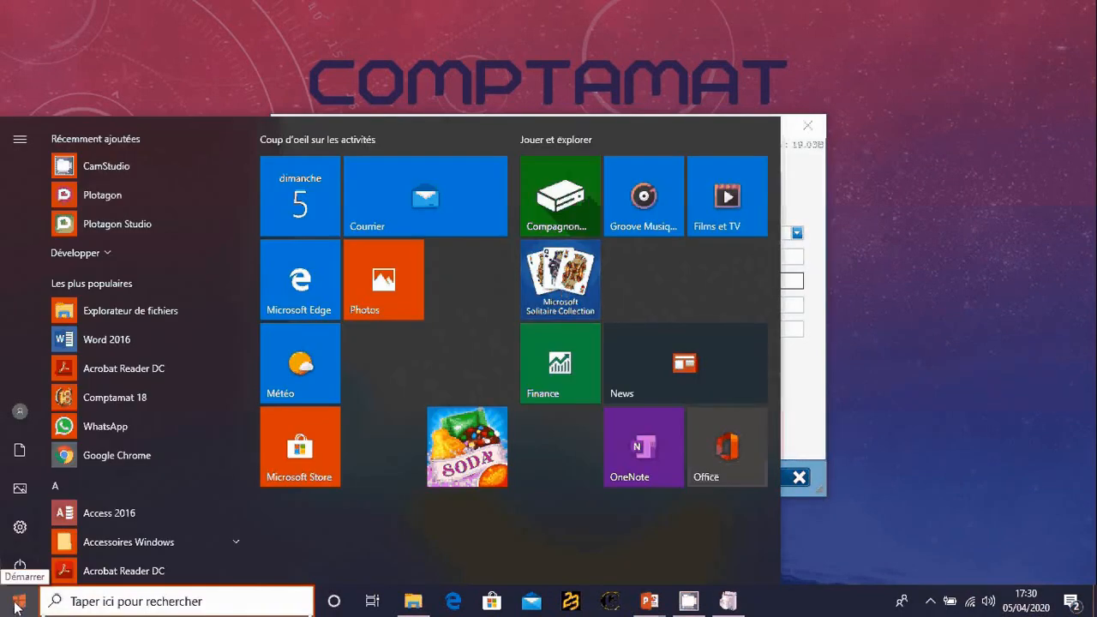
text(H)
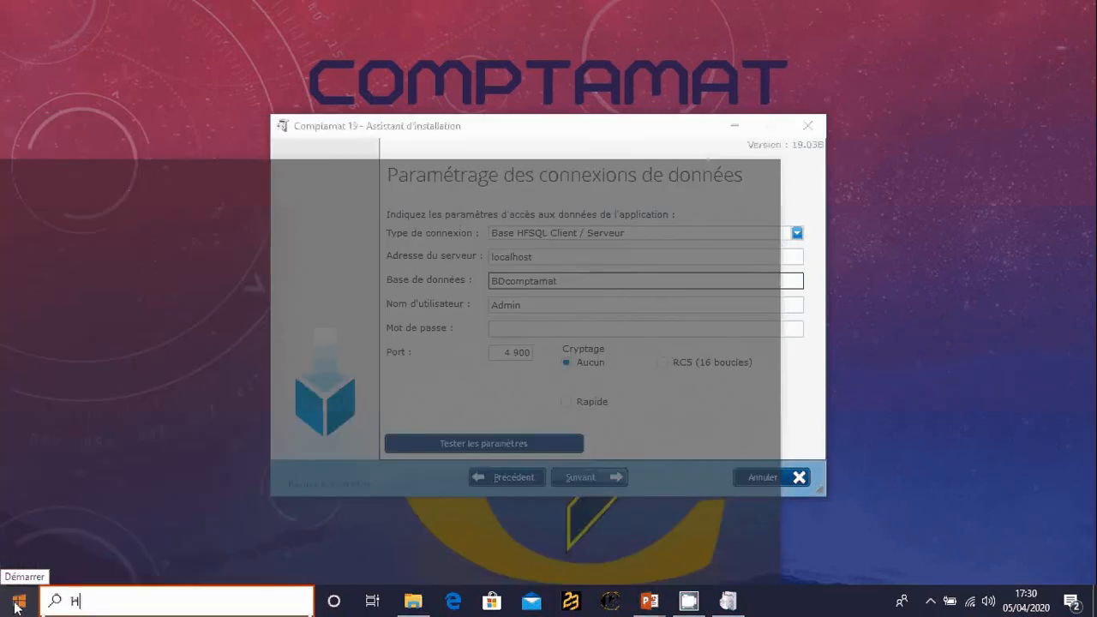
text(F)
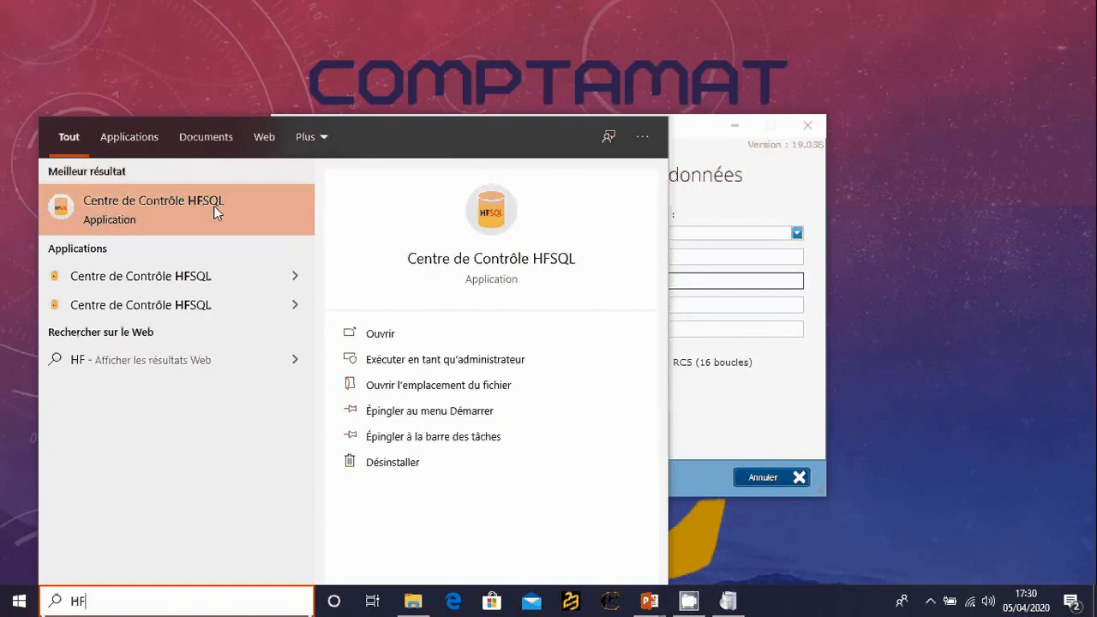
click(128, 214)
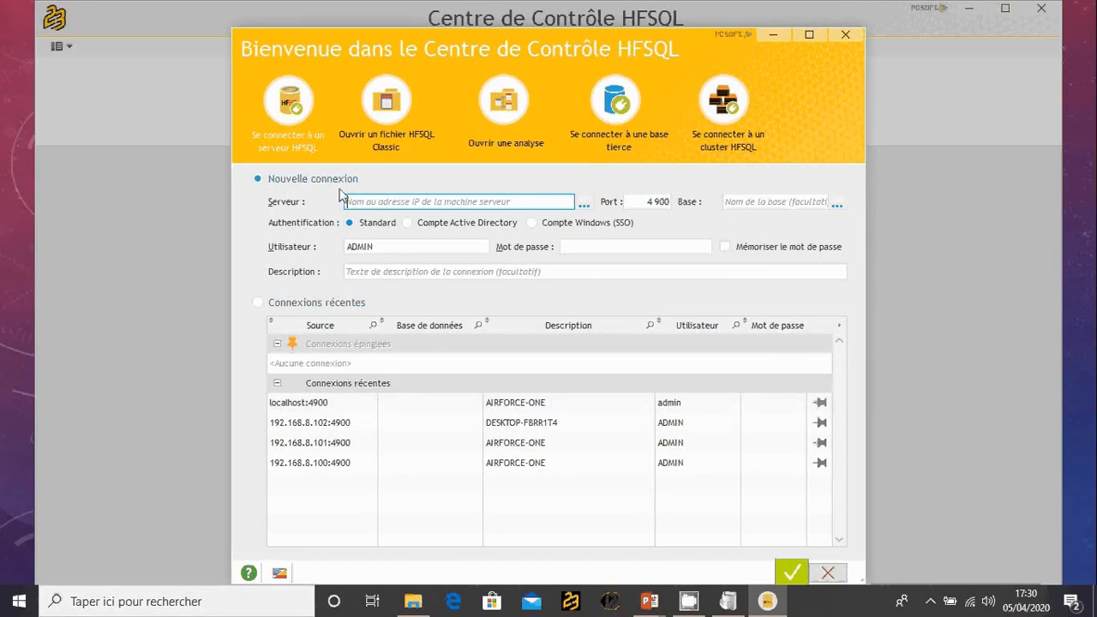
- Connect to the HFSQL server LOCALHOST on port 4900 as user ADMIN with standard authentication
click(368, 203)
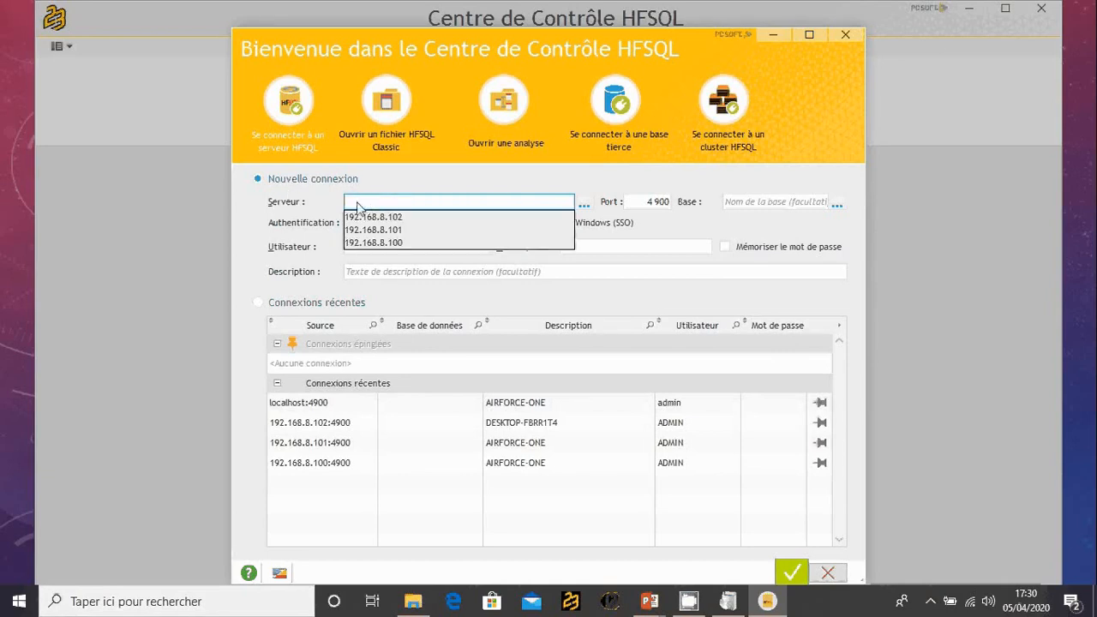
text(L)
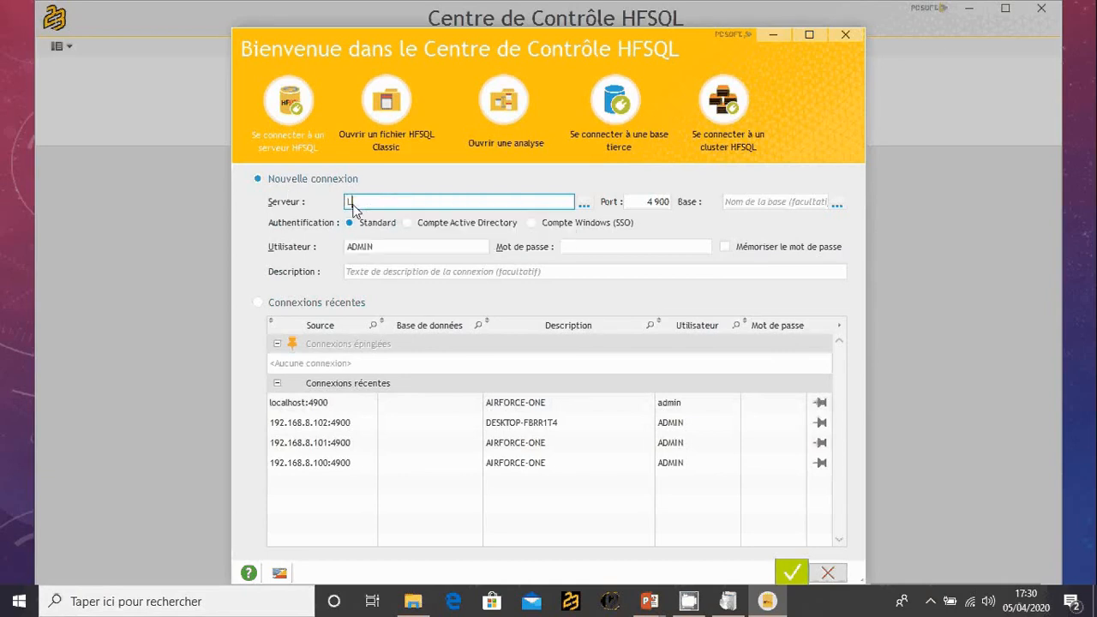
text(OCALHOST)
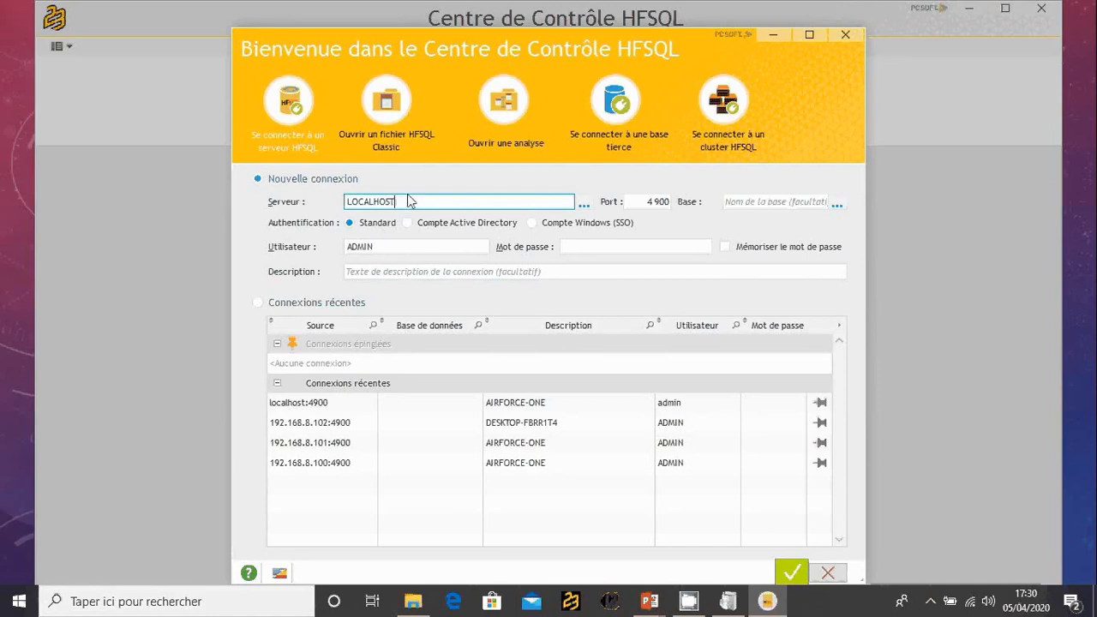
click(376, 248)
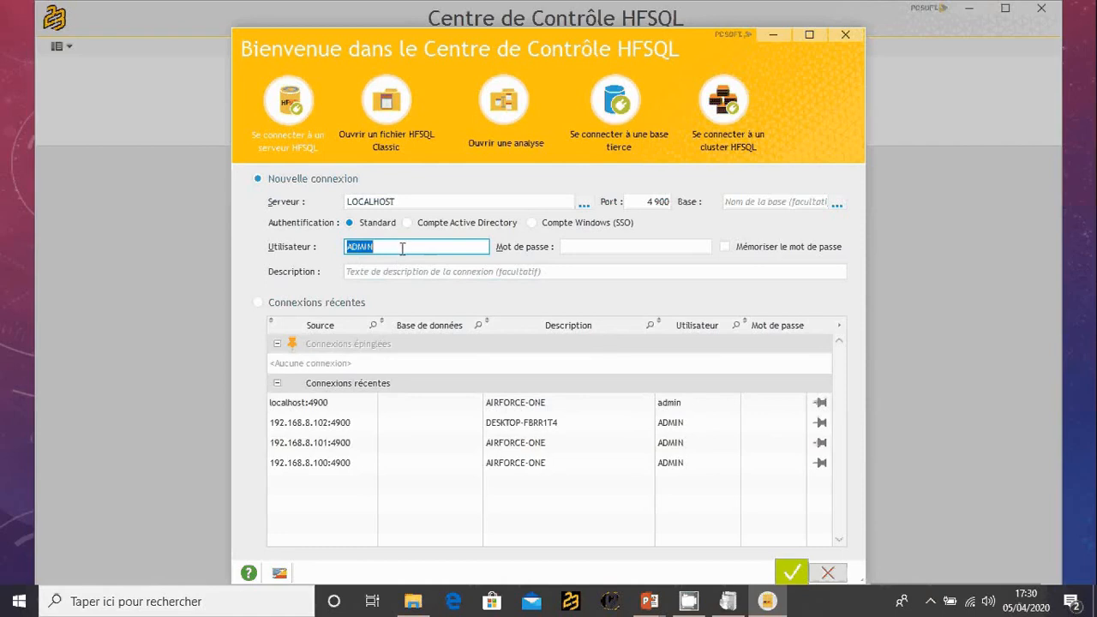
click(402, 248)
click(790, 570)
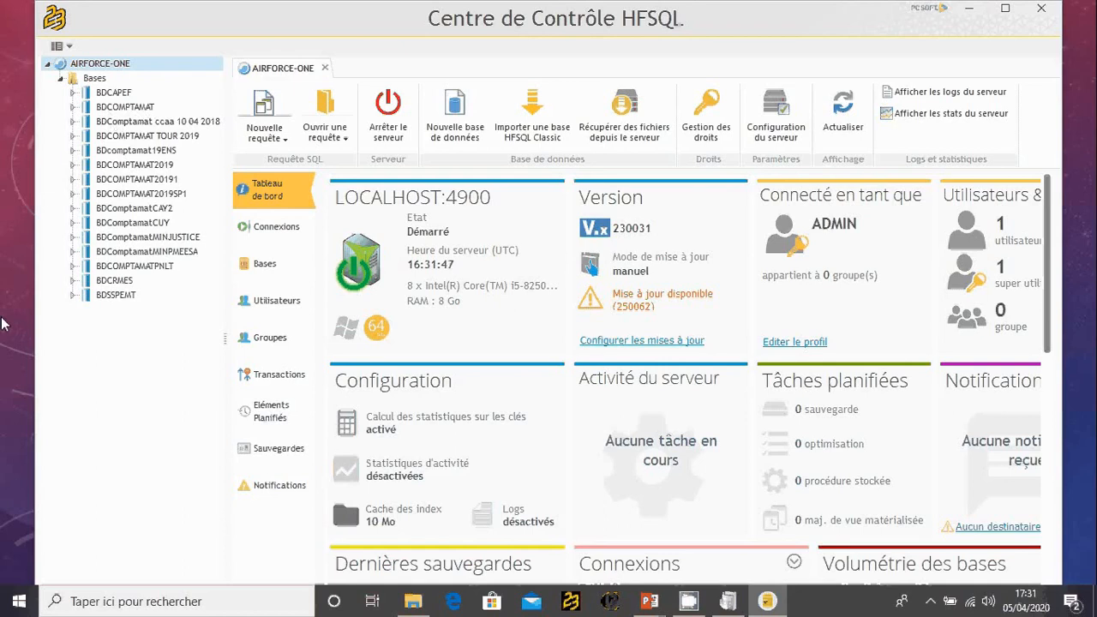
- Switch back to the Comptamat 19 installation wizard and accept the data connection settings to reach the user groupware setup
key(alt+Tab)
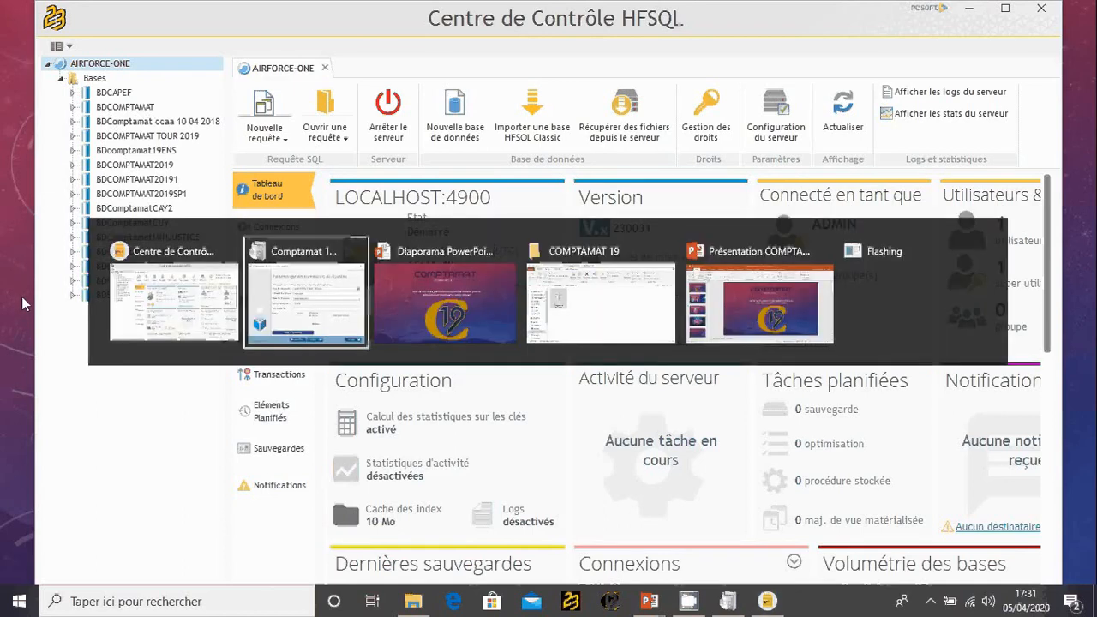
key(alt+Tab)
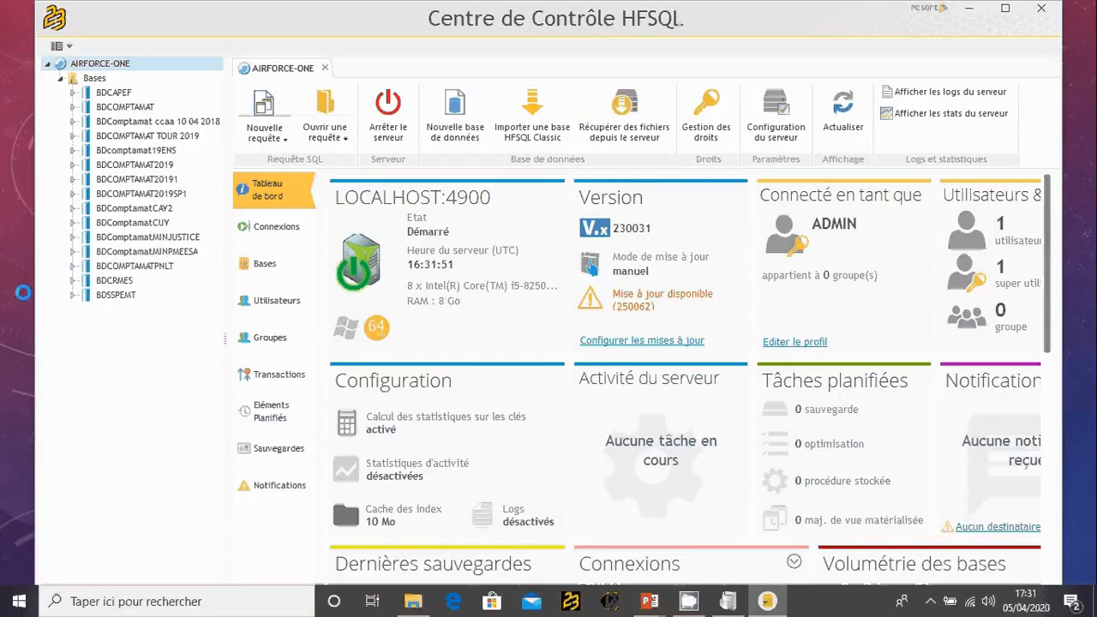
key(alt+Tab)
key(alt+Tab)
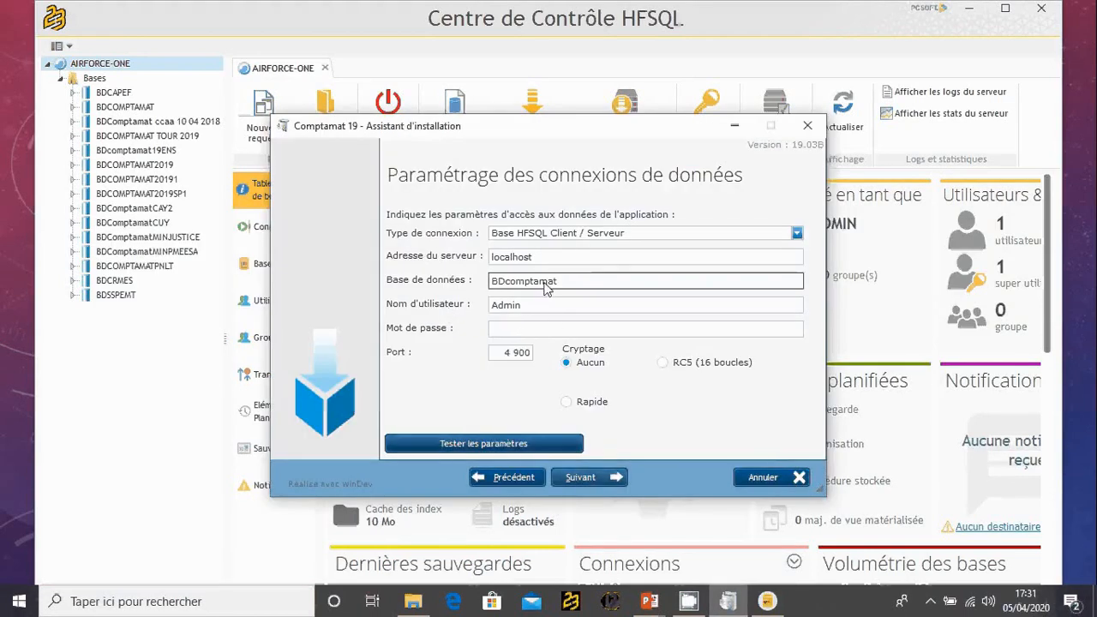
click(593, 477)
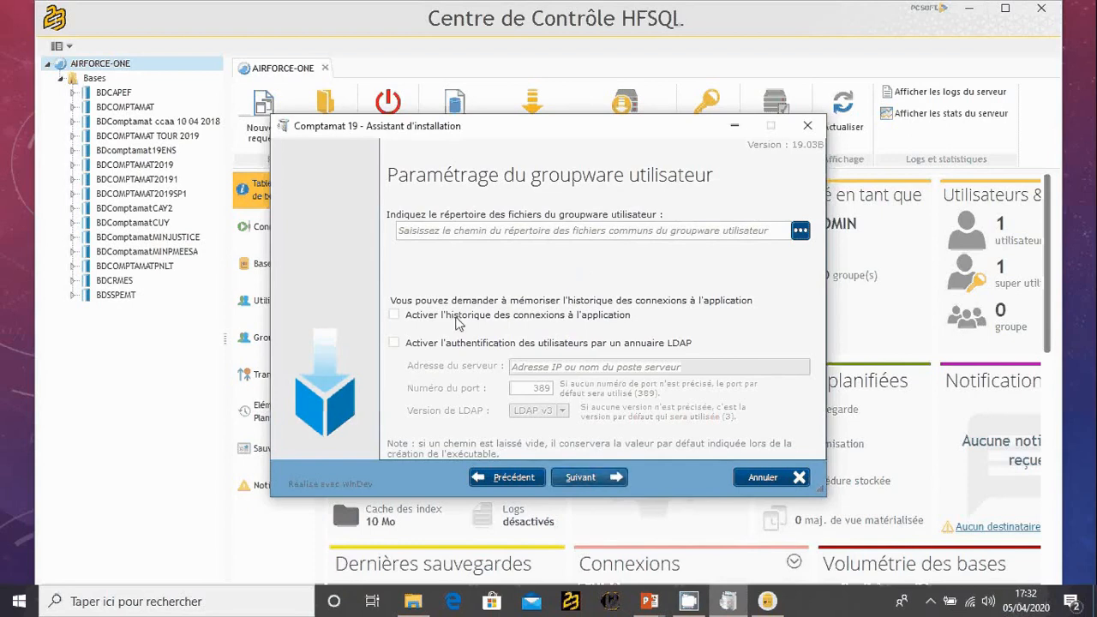
- Set the groupware files' access mode to HFSQL Client/Serveur with LOCALHOST as the HFSQL server
click(800, 232)
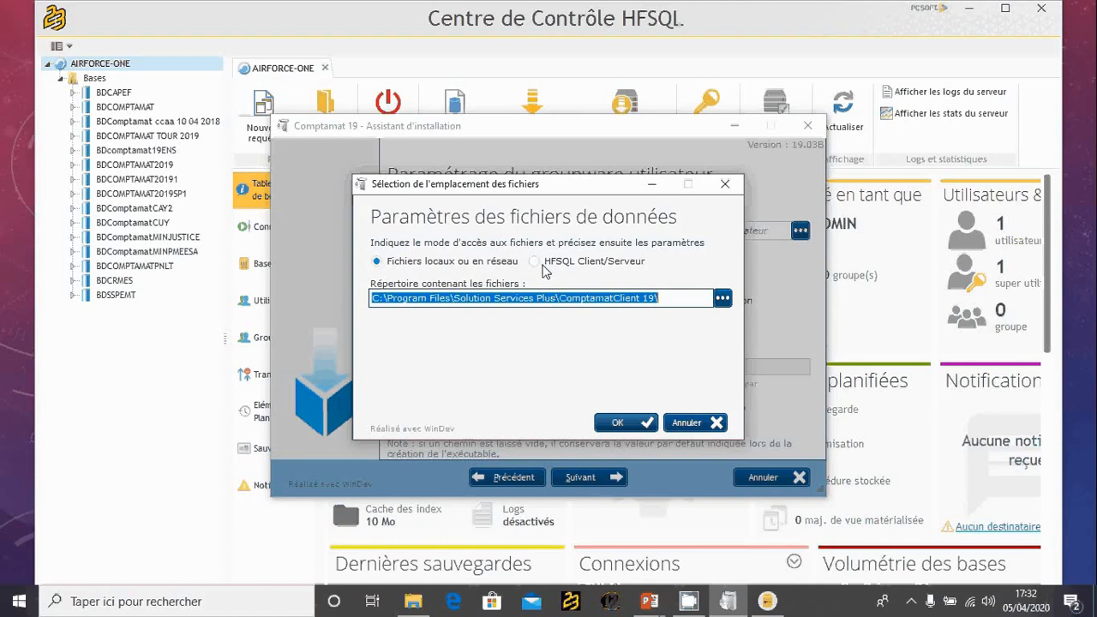
click(535, 262)
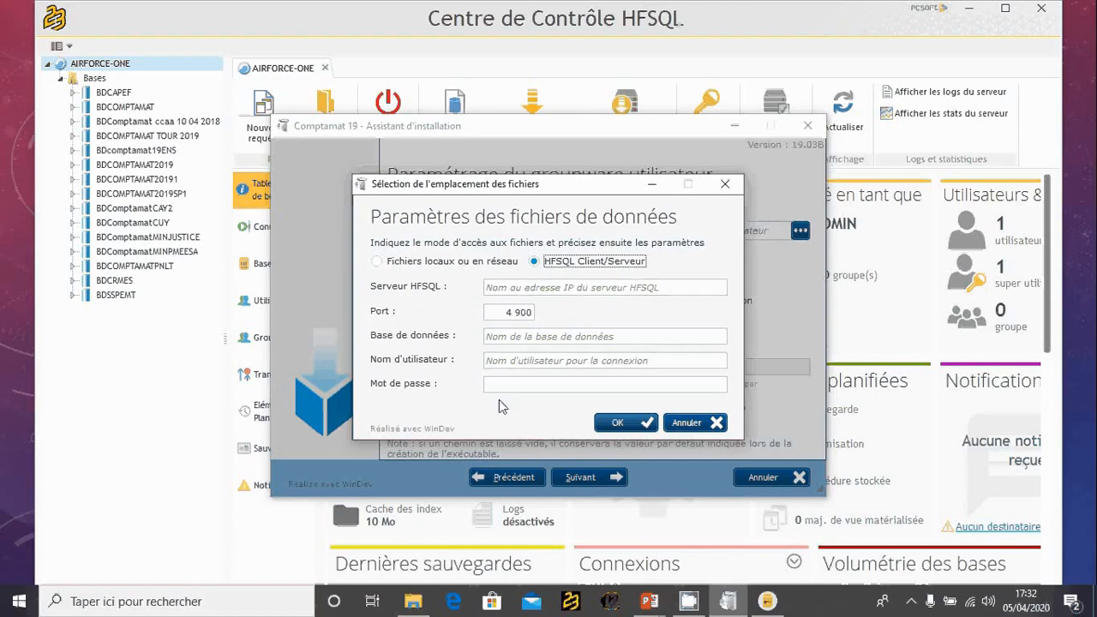
click(505, 291)
click(505, 292)
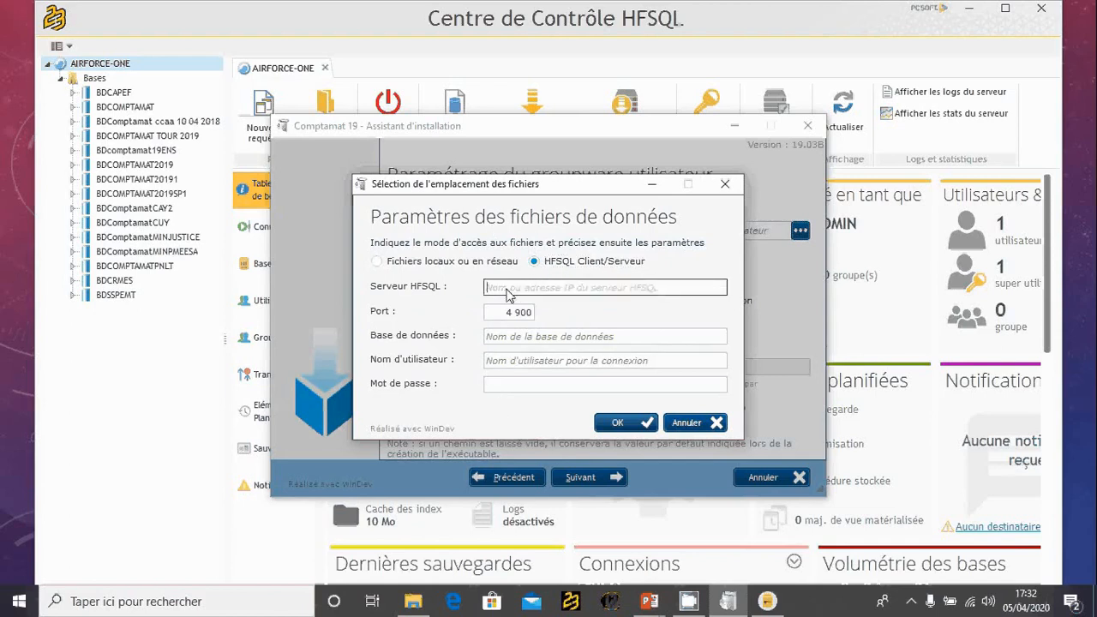
text(LOCA)
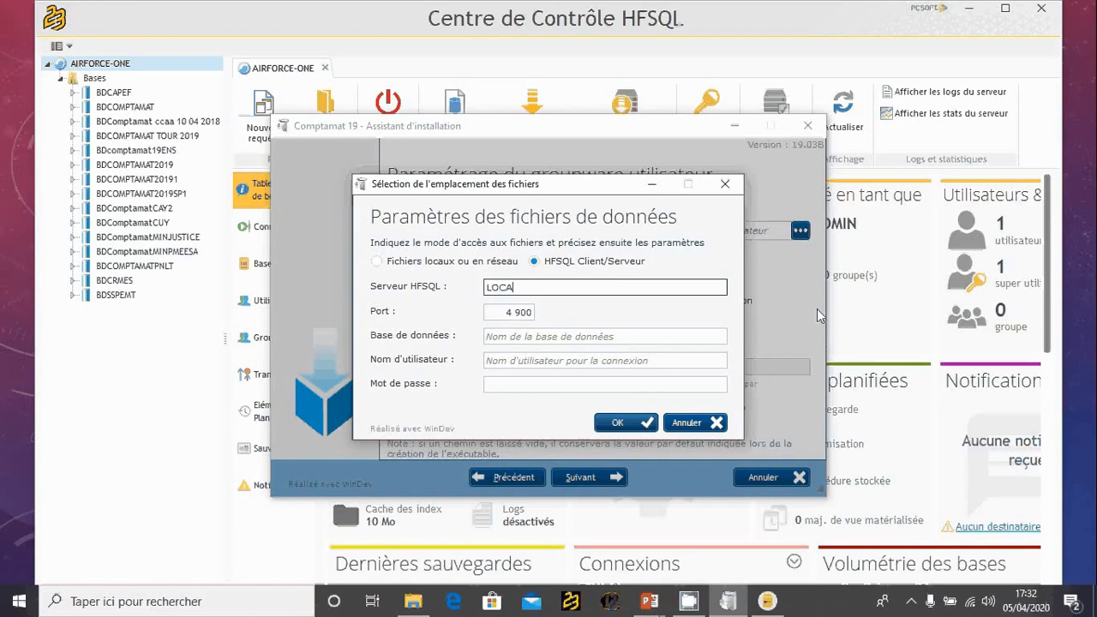
text(LHOST)
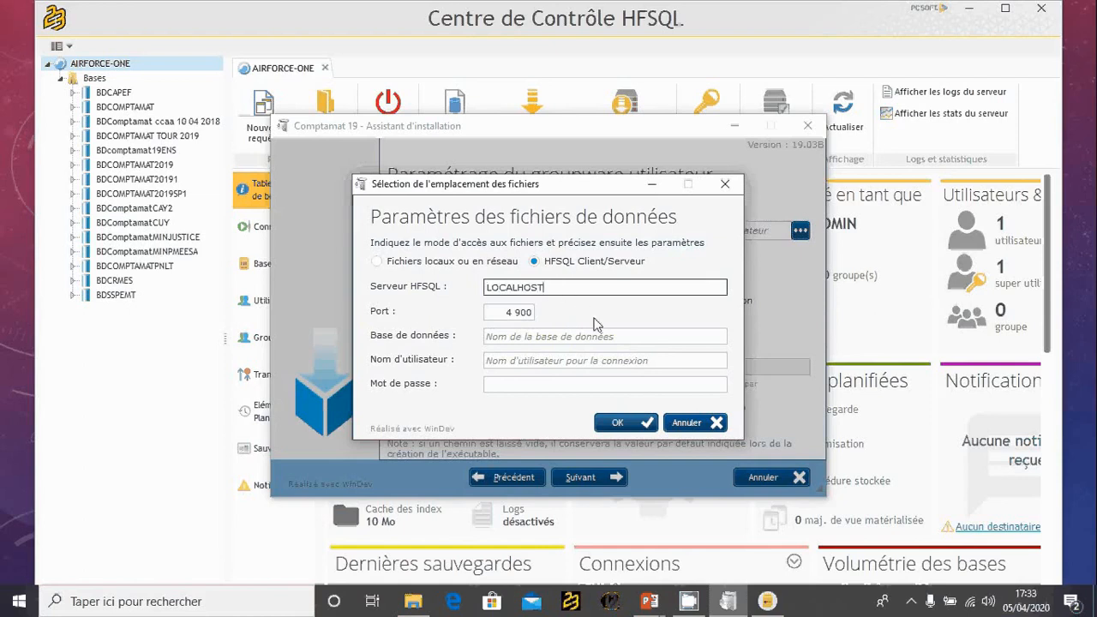
- Set the groupware database to BDCOMPTAMAT and the user name to ADMIN, and confirm the file location
click(528, 339)
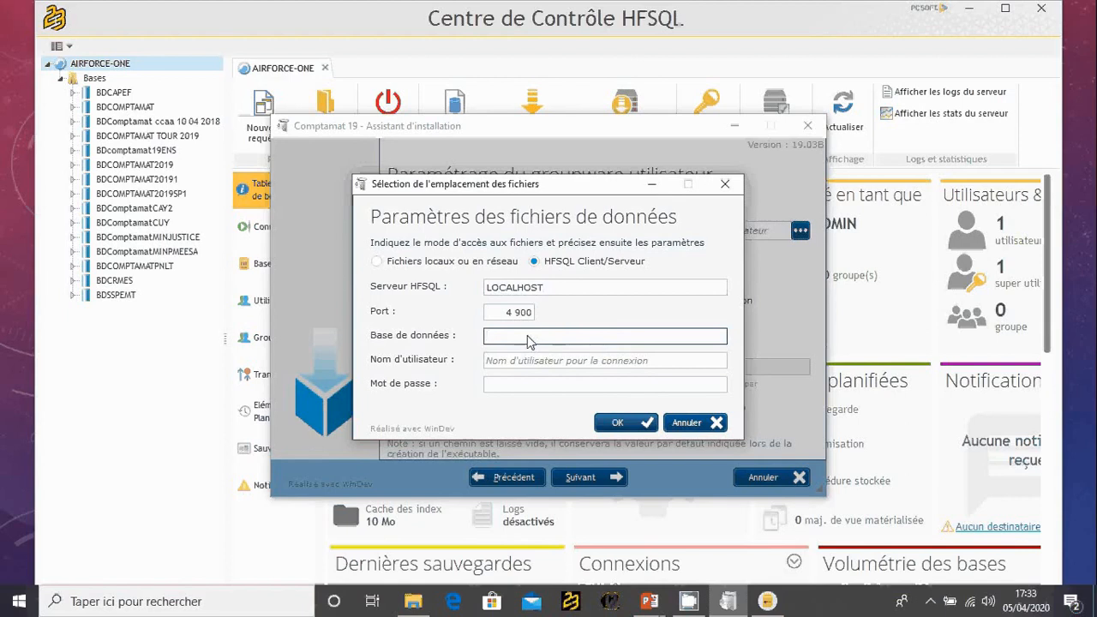
text(BDCOMPTAMAT)
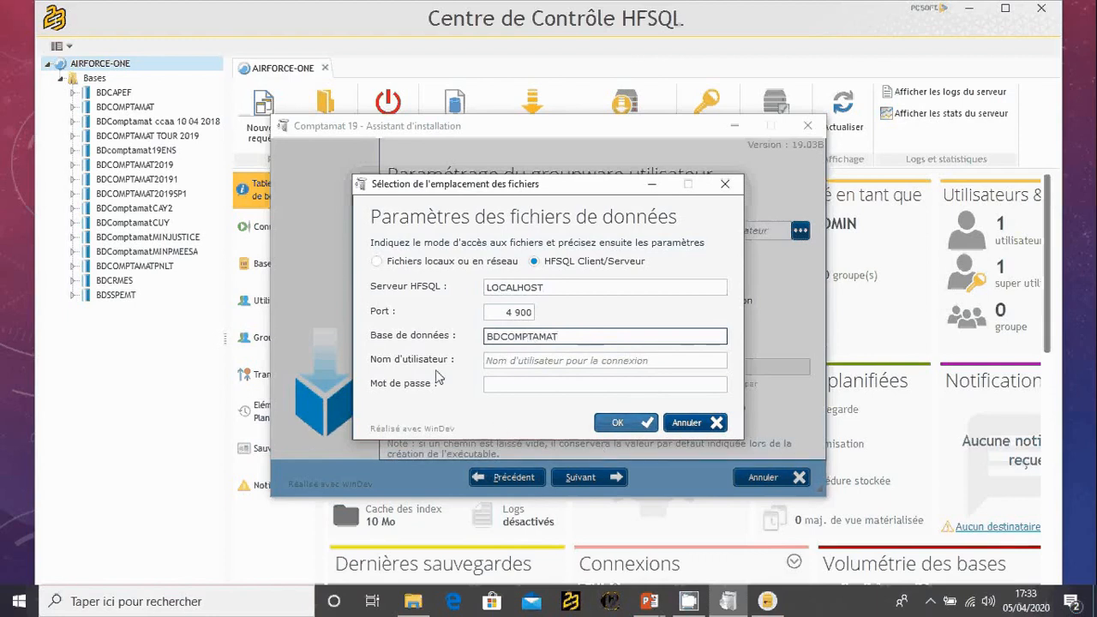
click(503, 365)
text(ADMIN)
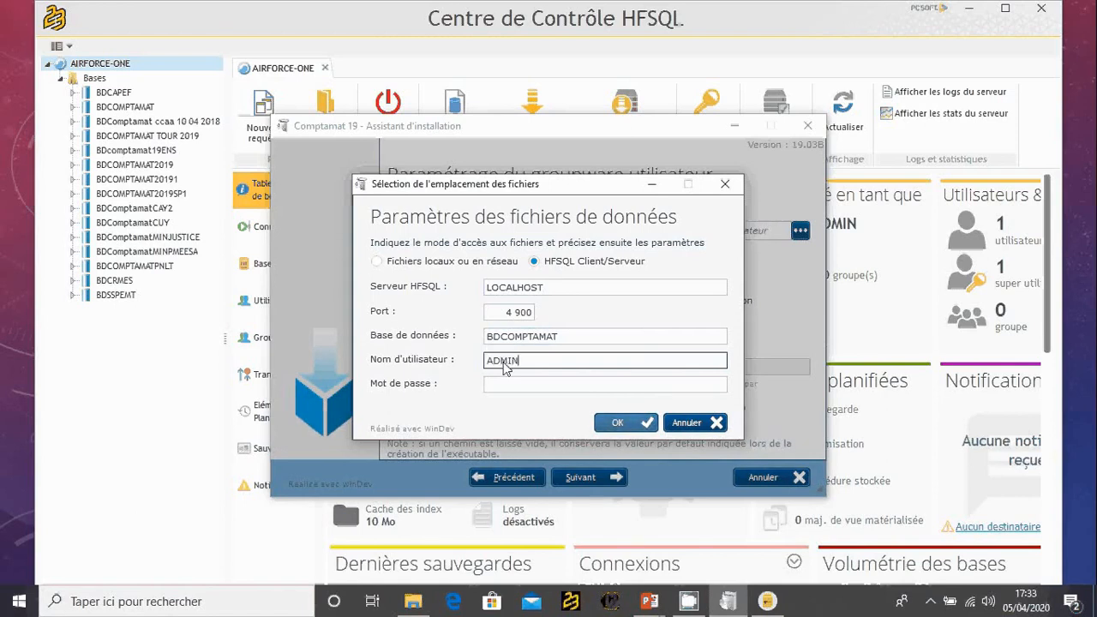
click(618, 423)
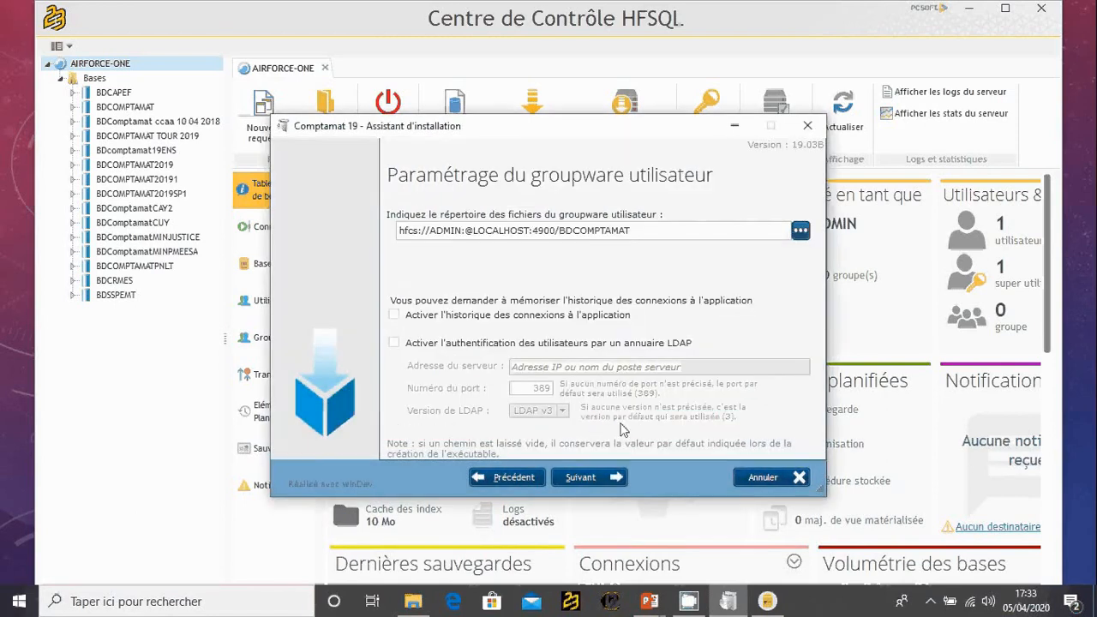
- Minimize the Centre de Contrôle HFSQL window, enable the application connection history, and continue to the automatic update configuration
click(968, 9)
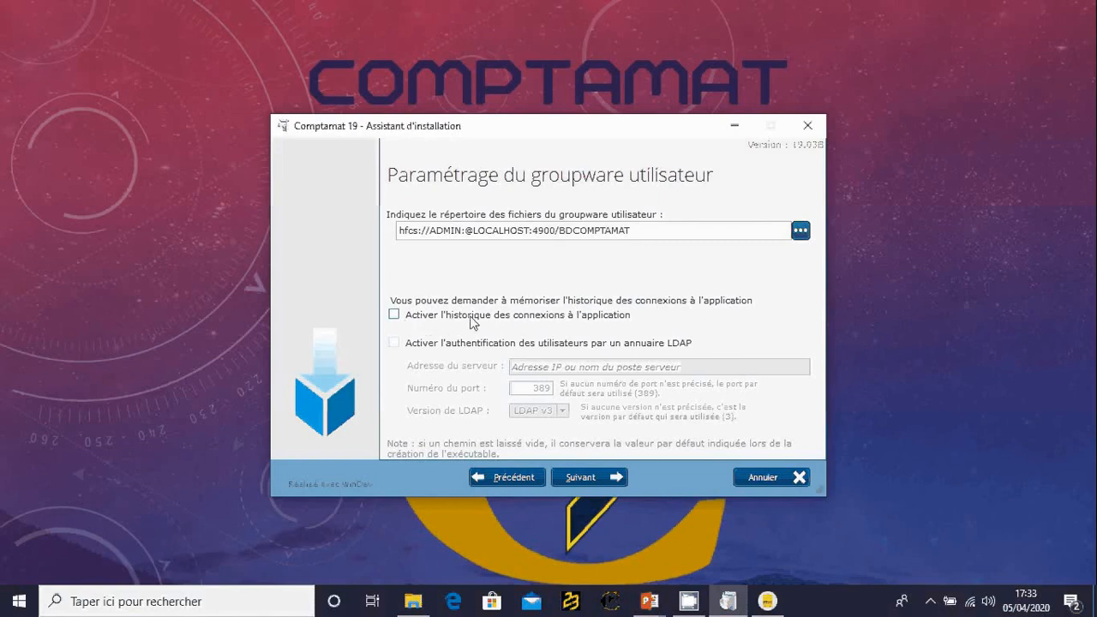
click(401, 314)
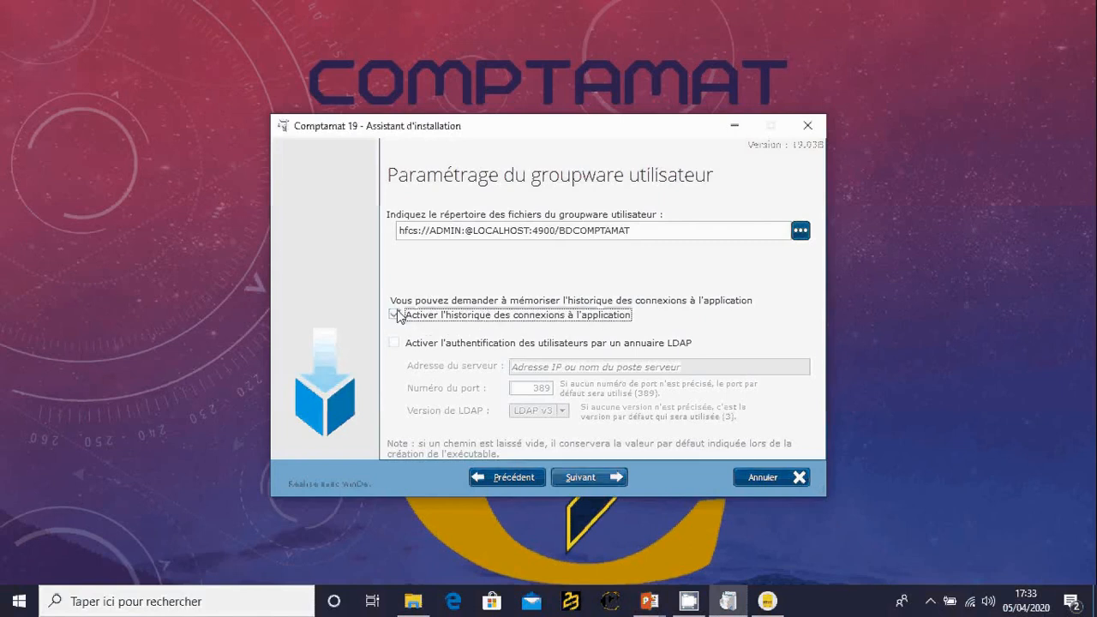
click(589, 476)
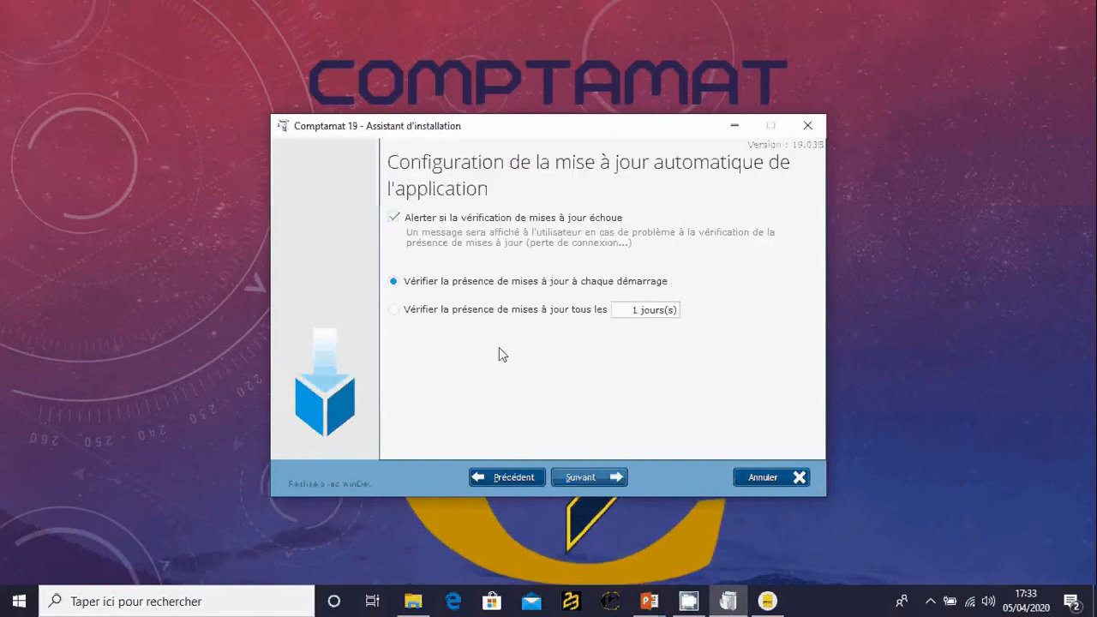
- Accept the automatic update and version history settings, run the reference installation, and close the finished wizard
click(597, 478)
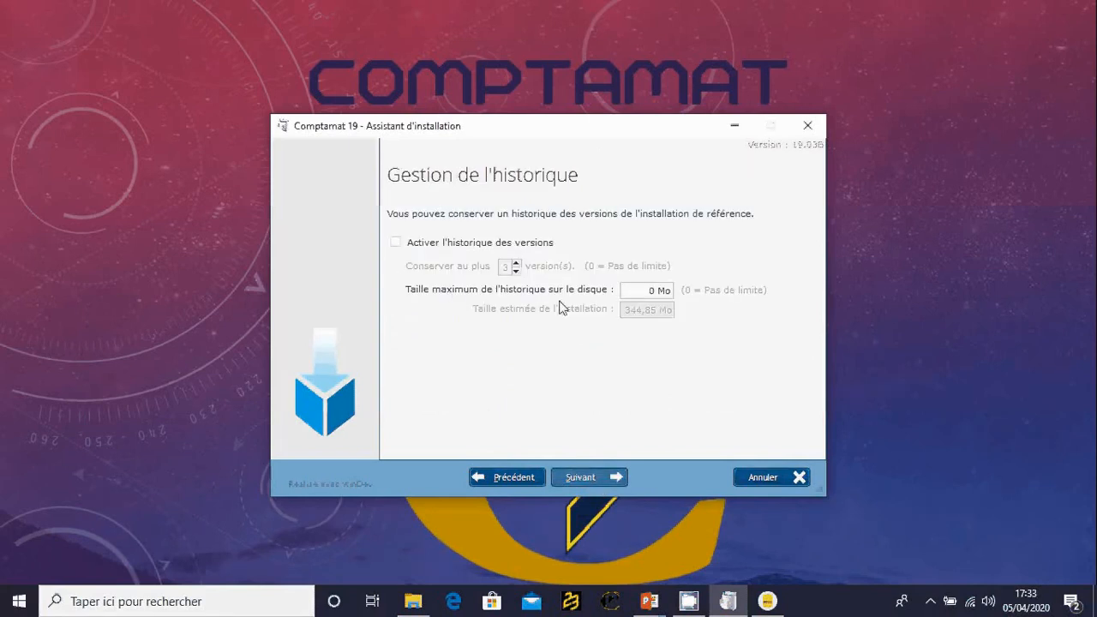
click(589, 475)
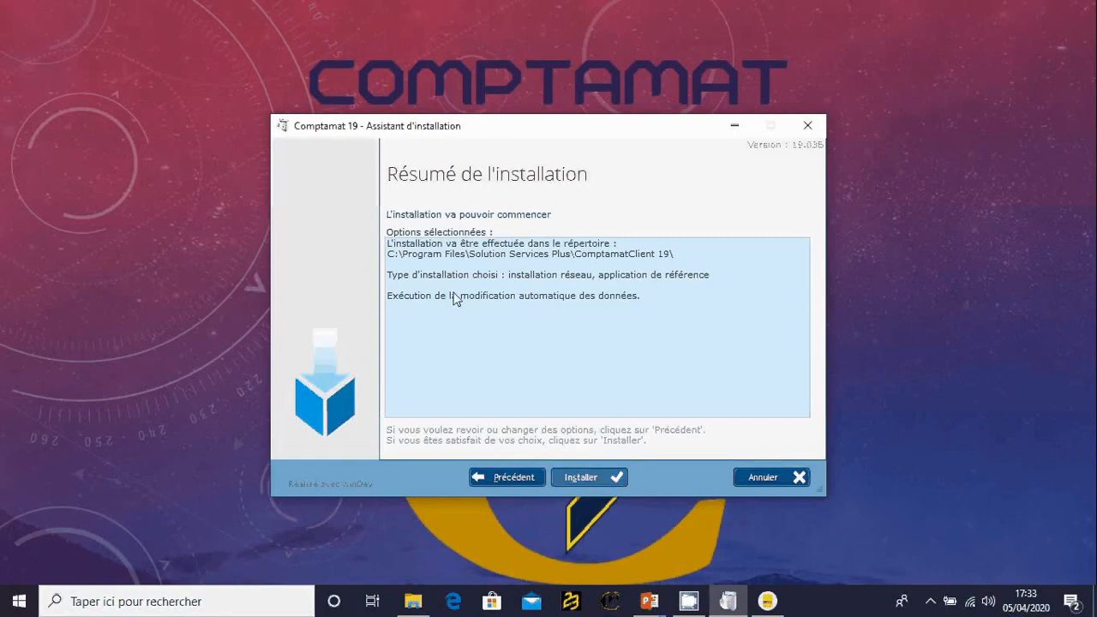
click(589, 477)
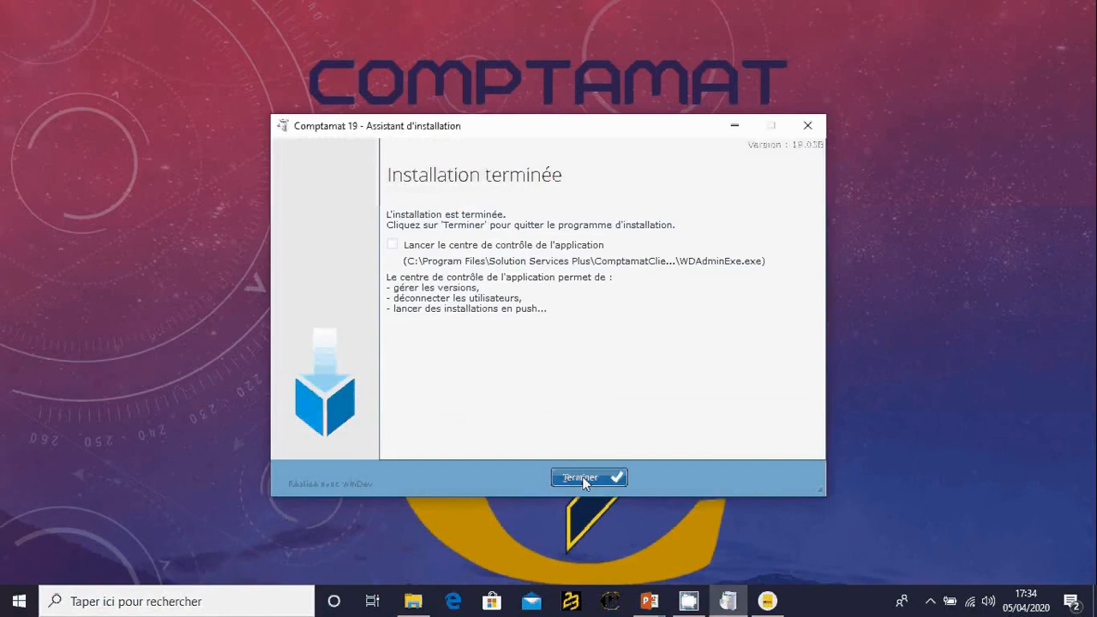
click(584, 480)
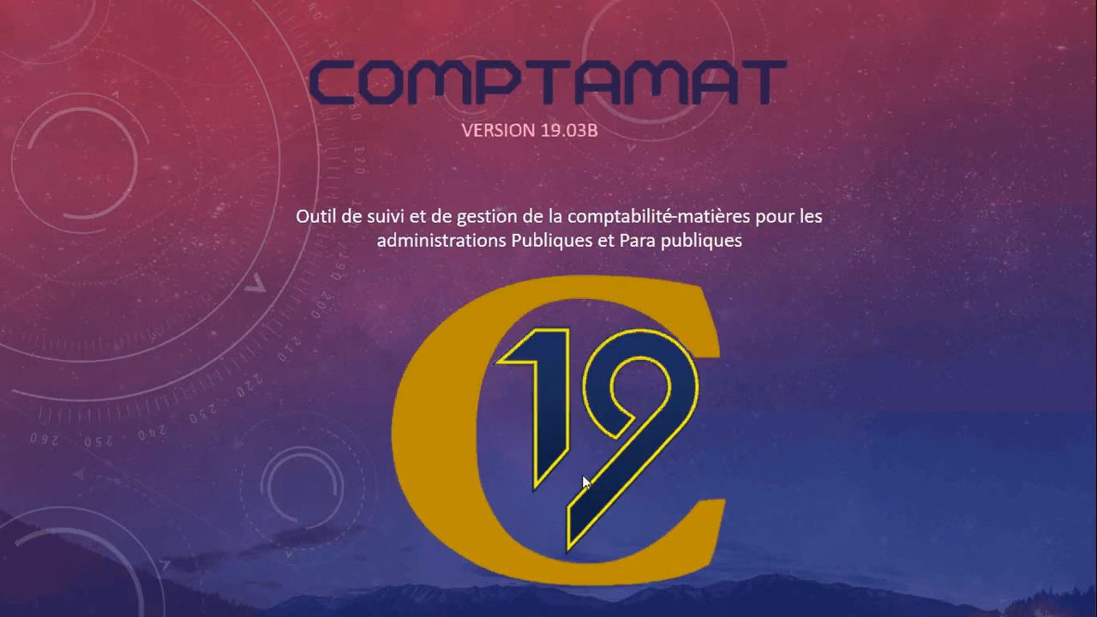
- Switch to File Explorer and open the Programmes folder on Disque local (C:)
key(super)
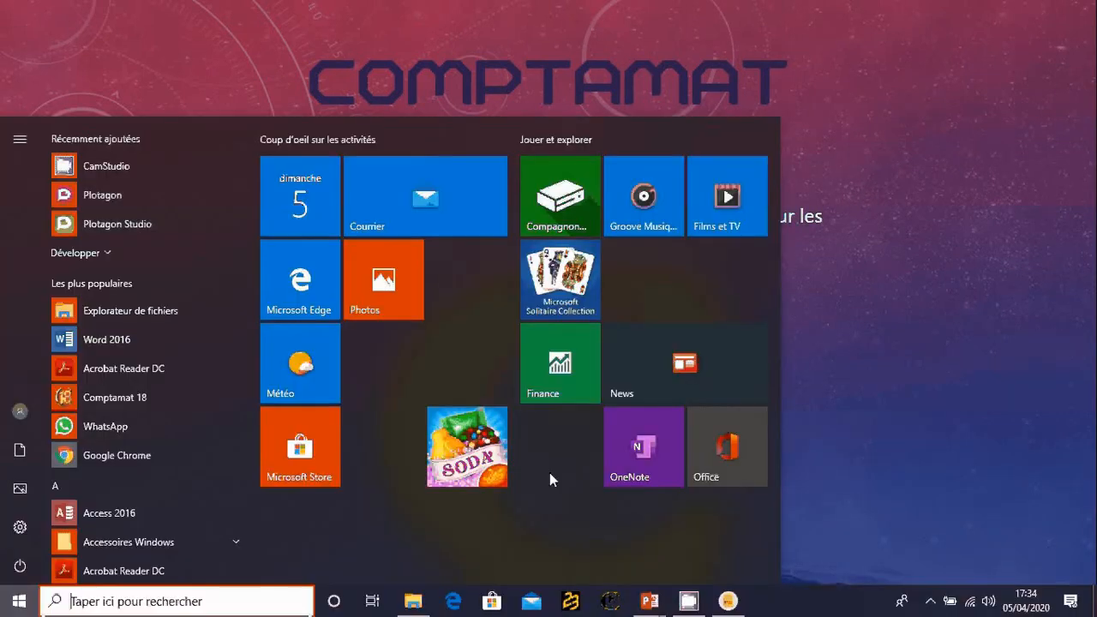
click(412, 600)
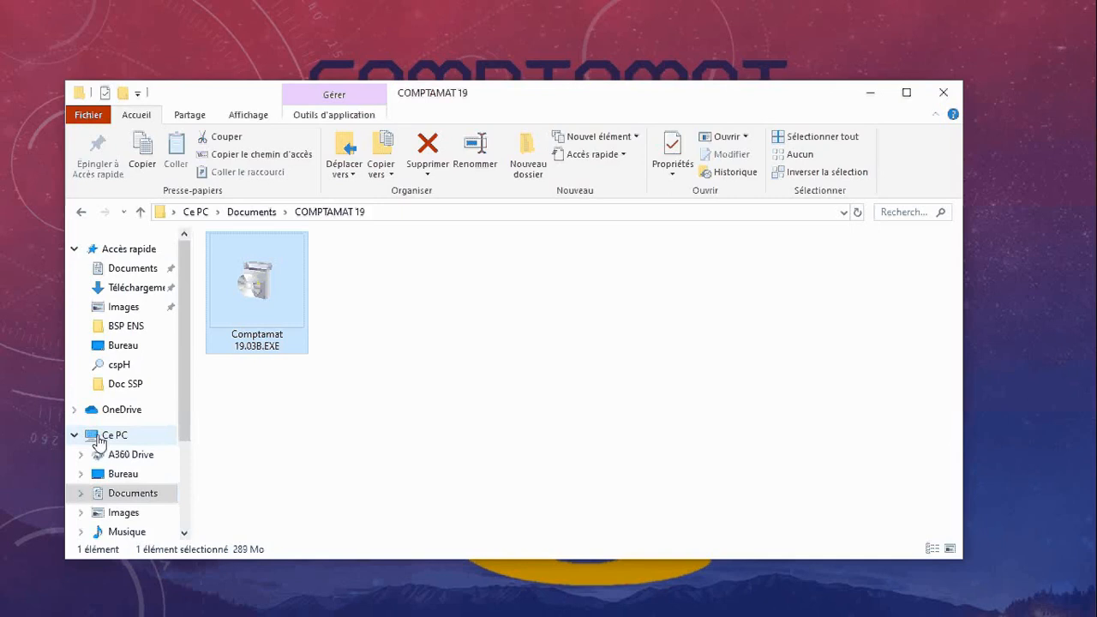
click(100, 441)
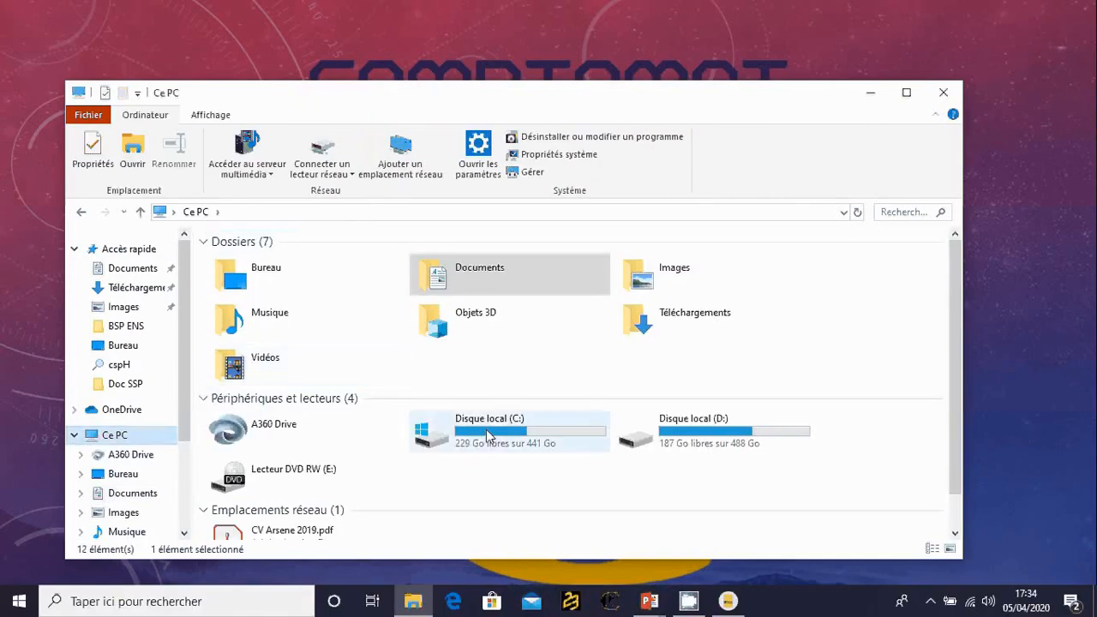
double_click(431, 440)
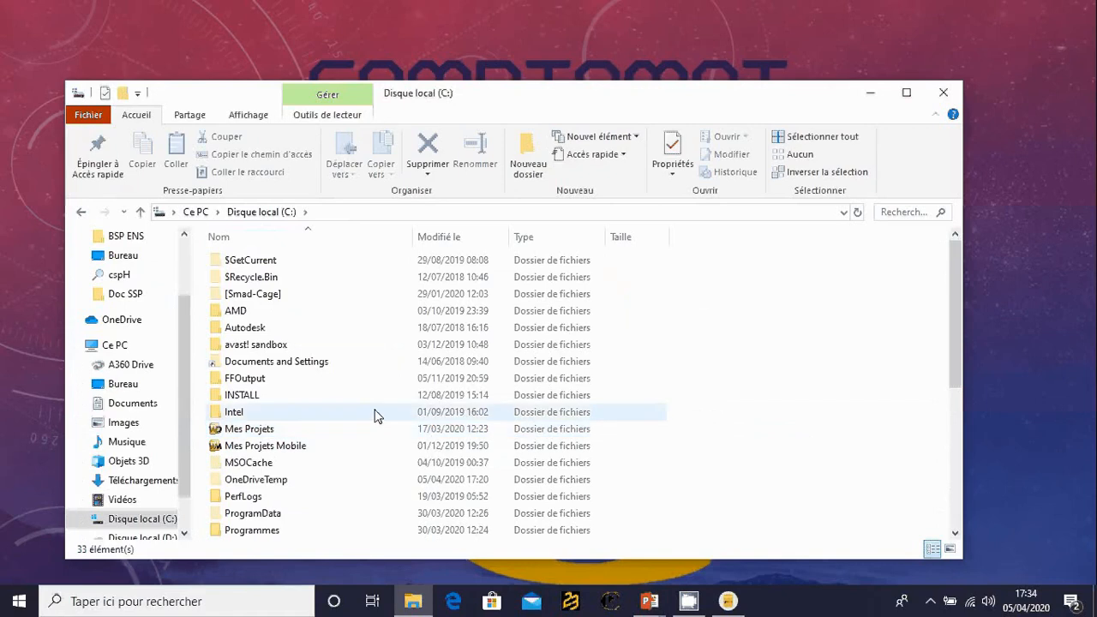
scroll(332, 375, down, 1)
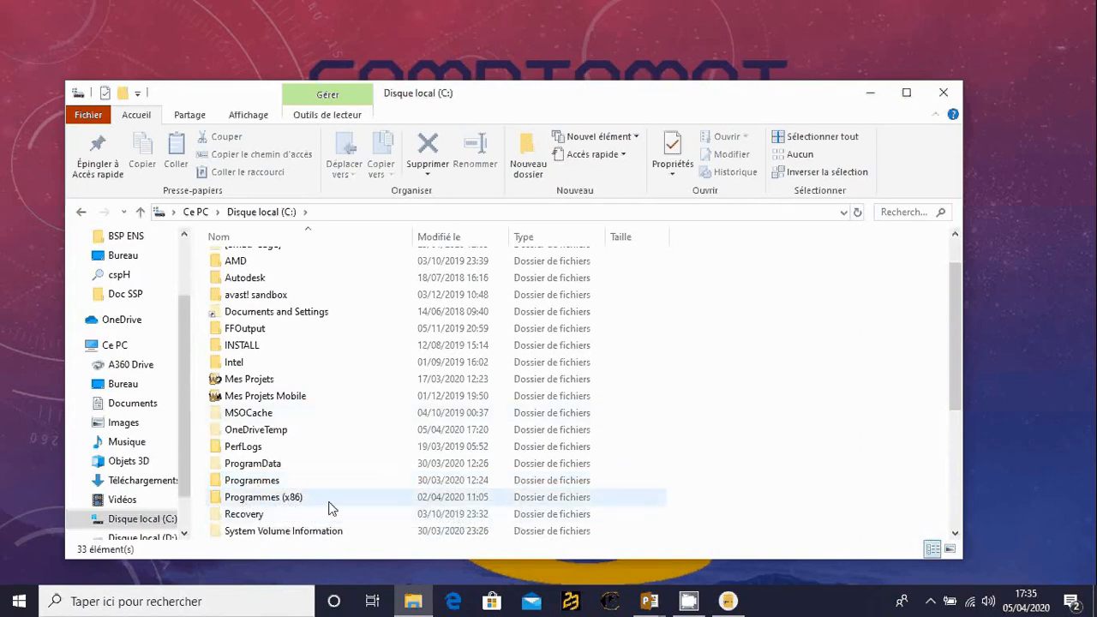
double_click(252, 485)
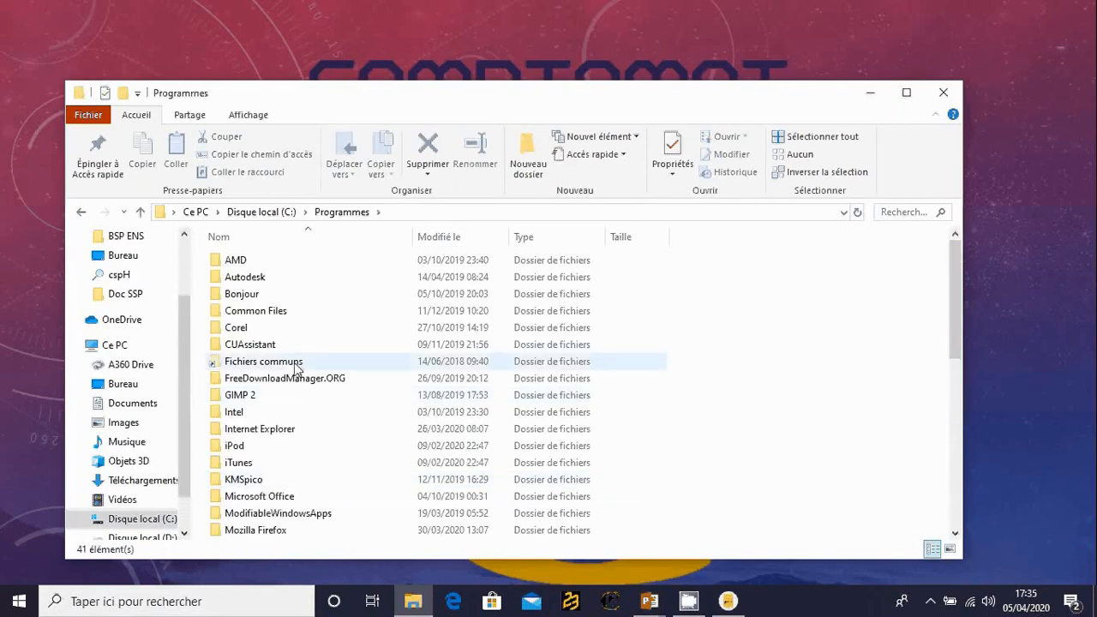
- Open the Solution Services Plus\ComptamatClient 19 folder and launch its INSTALL.EXE with Français as the language
scroll(297, 369, down, 6)
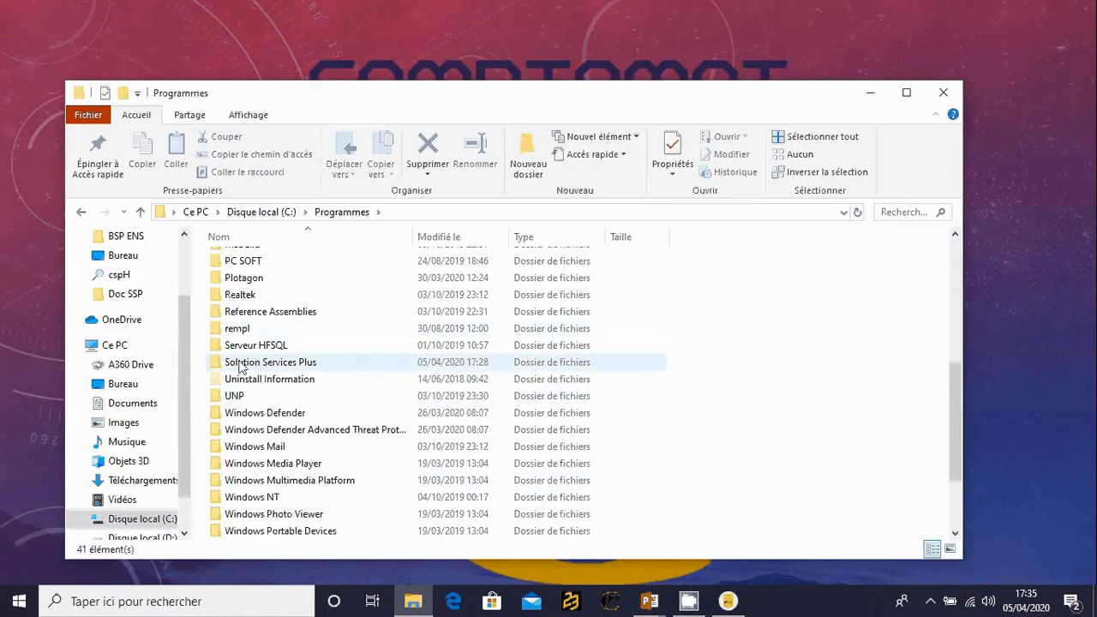
mouse_move(254, 368)
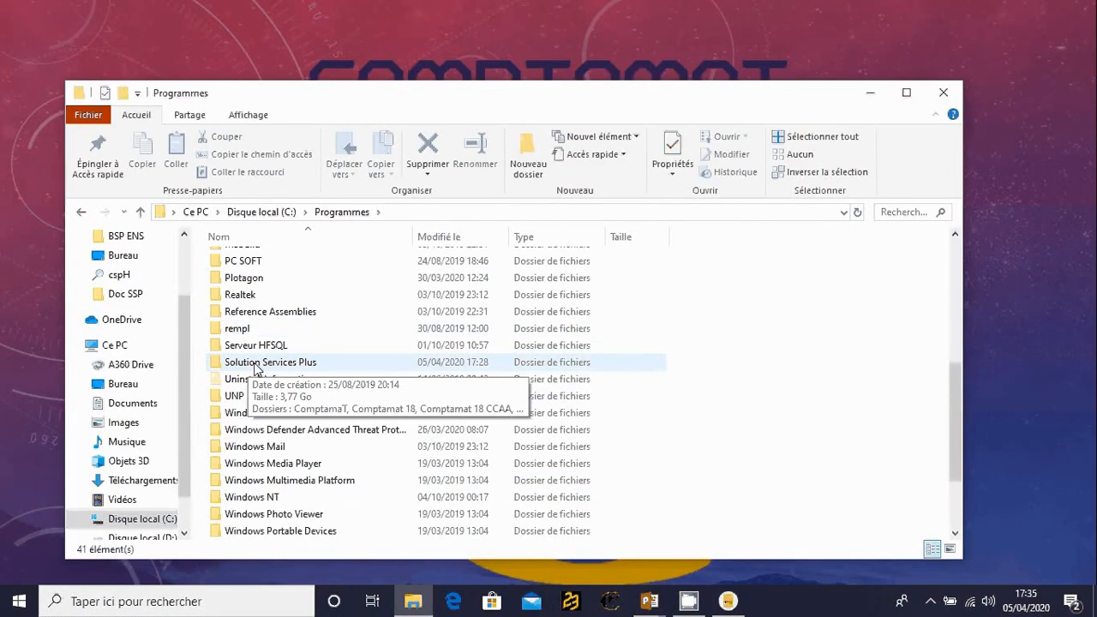
double_click(254, 363)
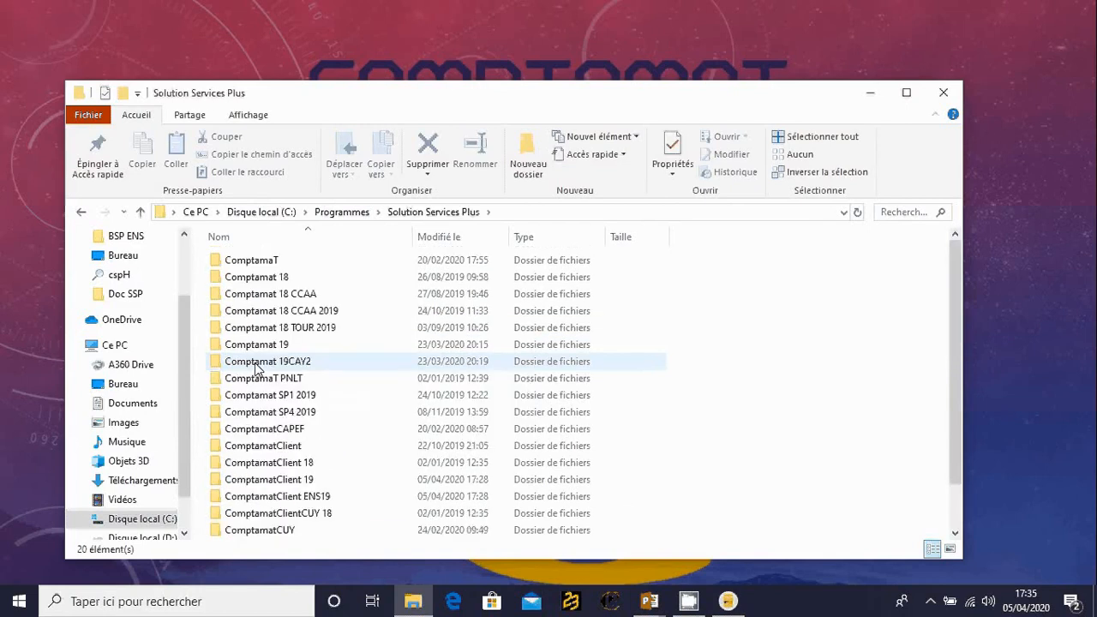
scroll(254, 369, down, 1)
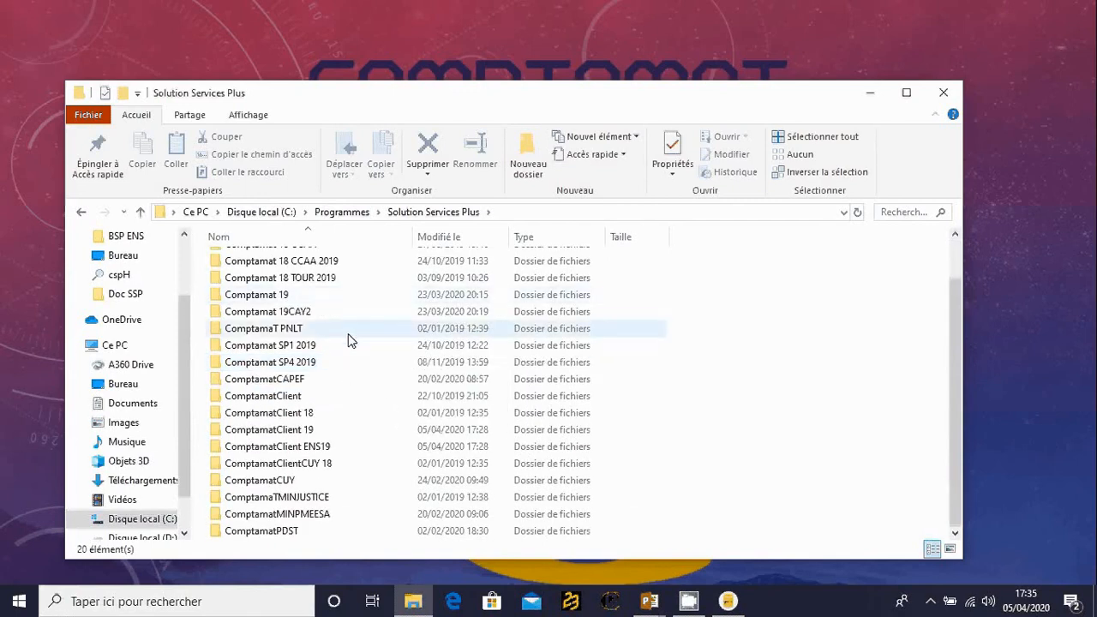
double_click(270, 435)
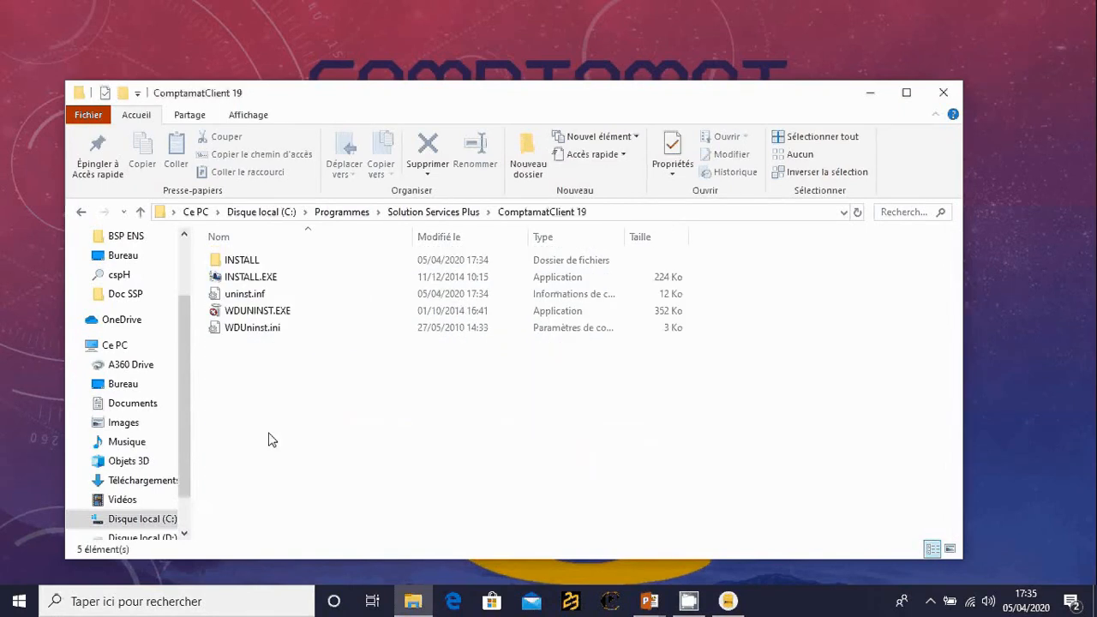
click(245, 285)
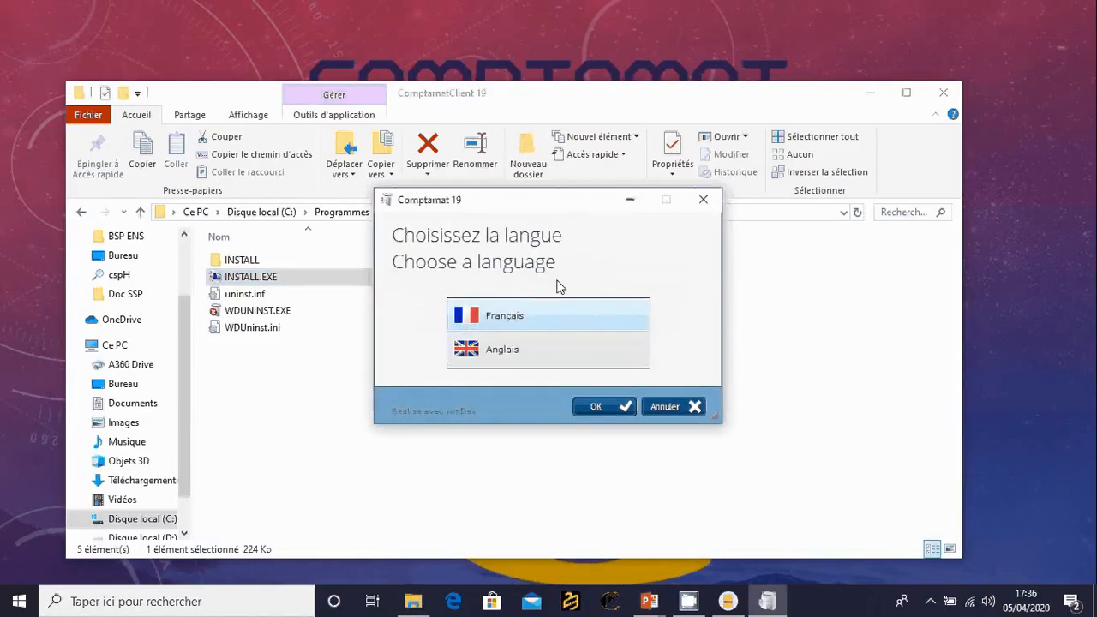
click(614, 408)
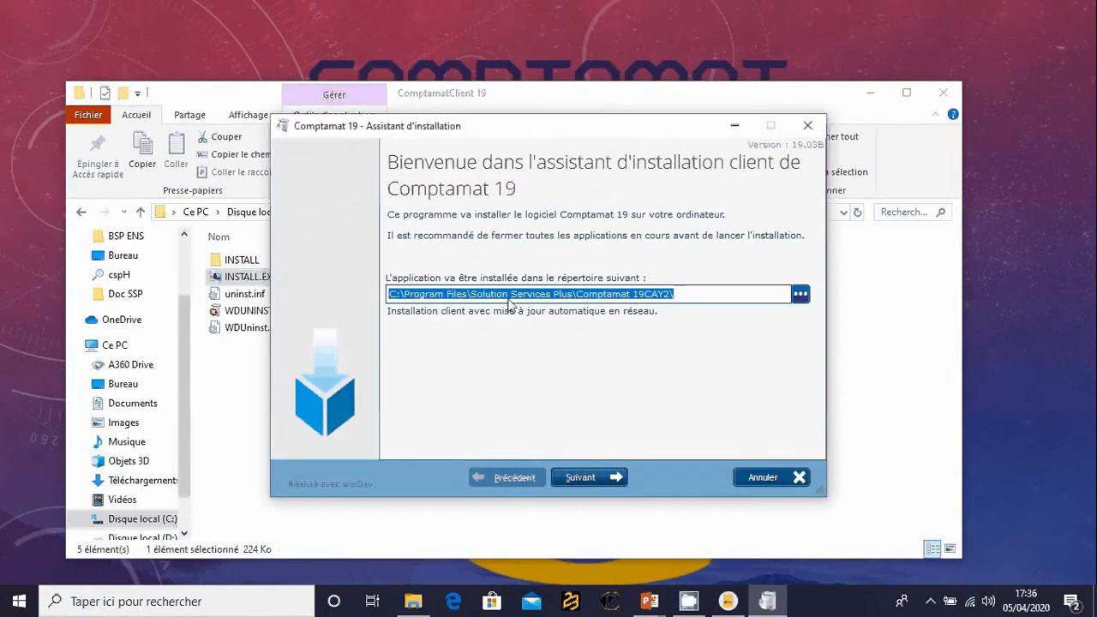
- Set the client installation directory to C:\Program Files\Solution Services Plus\Comptamat 19\ and choose not to back up replaced files
click(644, 295)
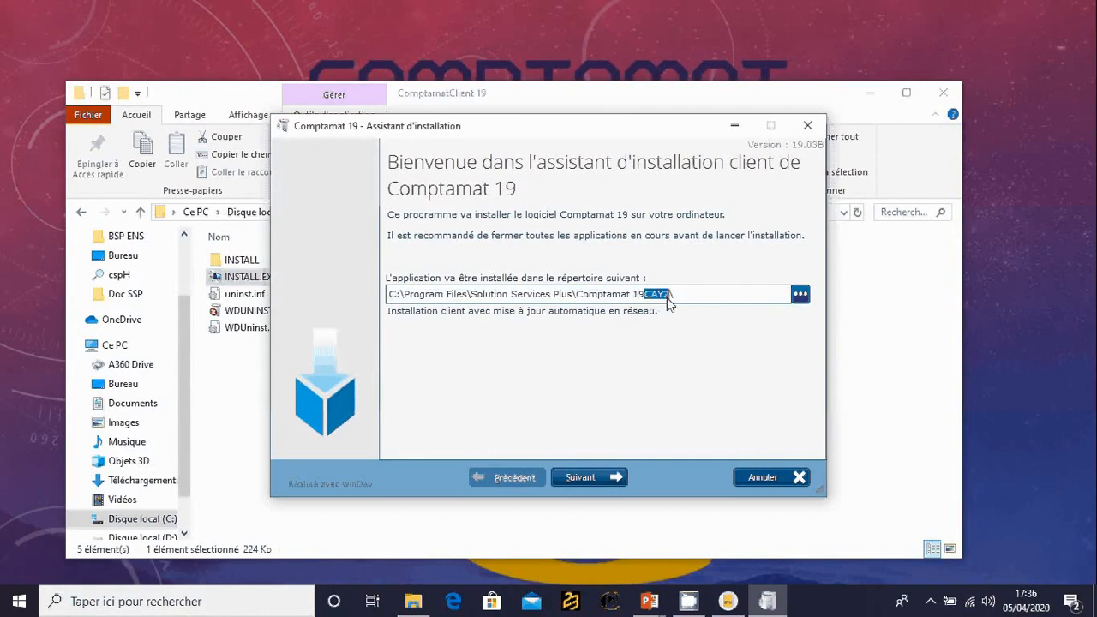
key(BackSpace)
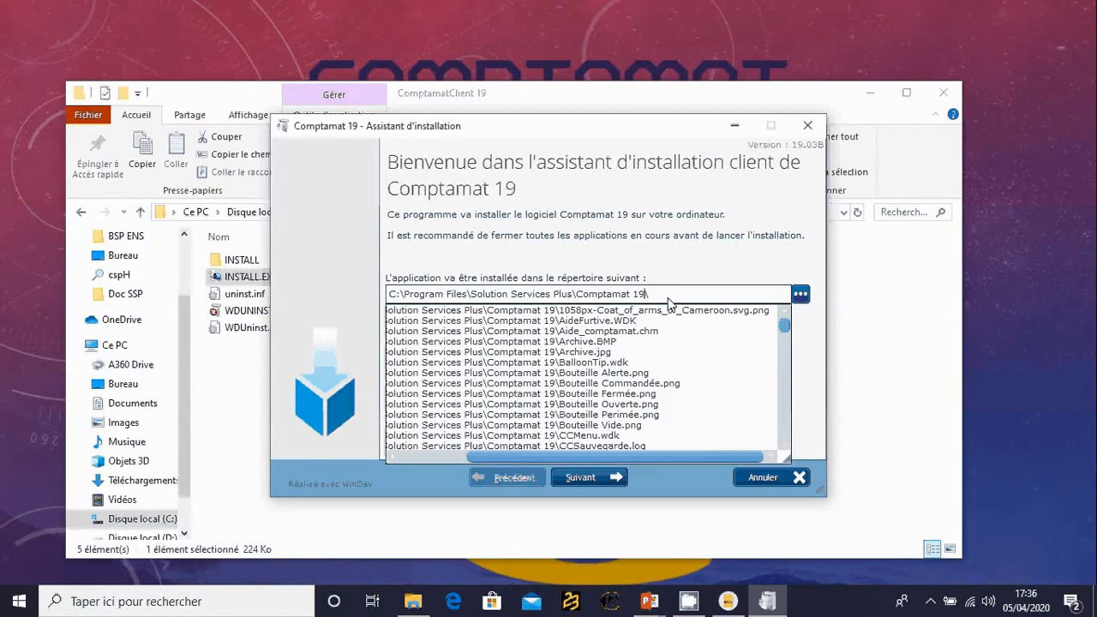
key(Escape)
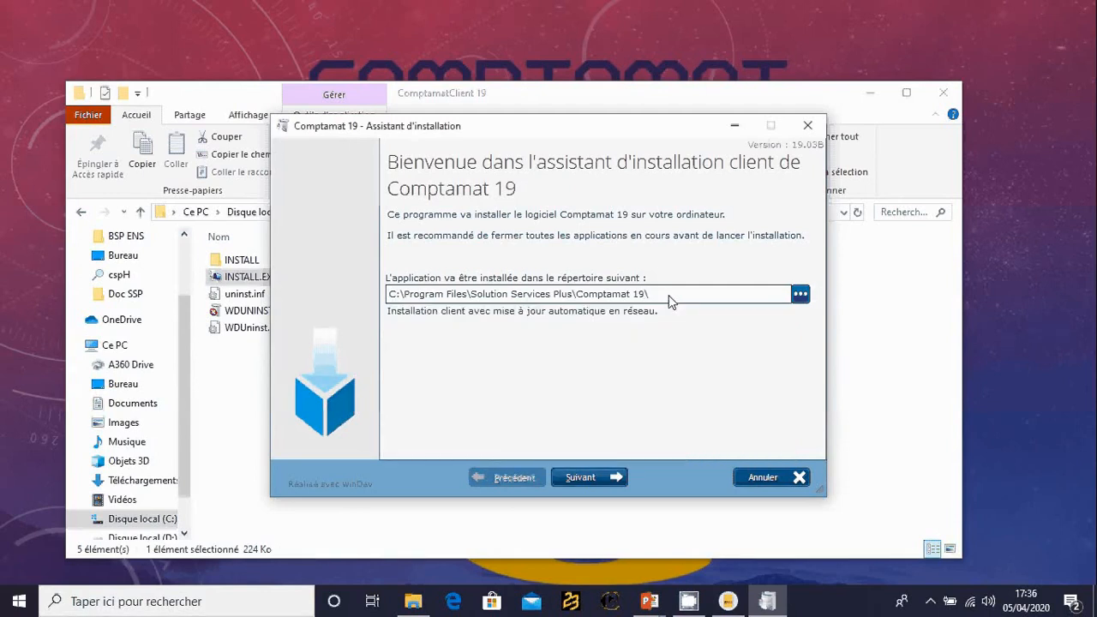
click(589, 479)
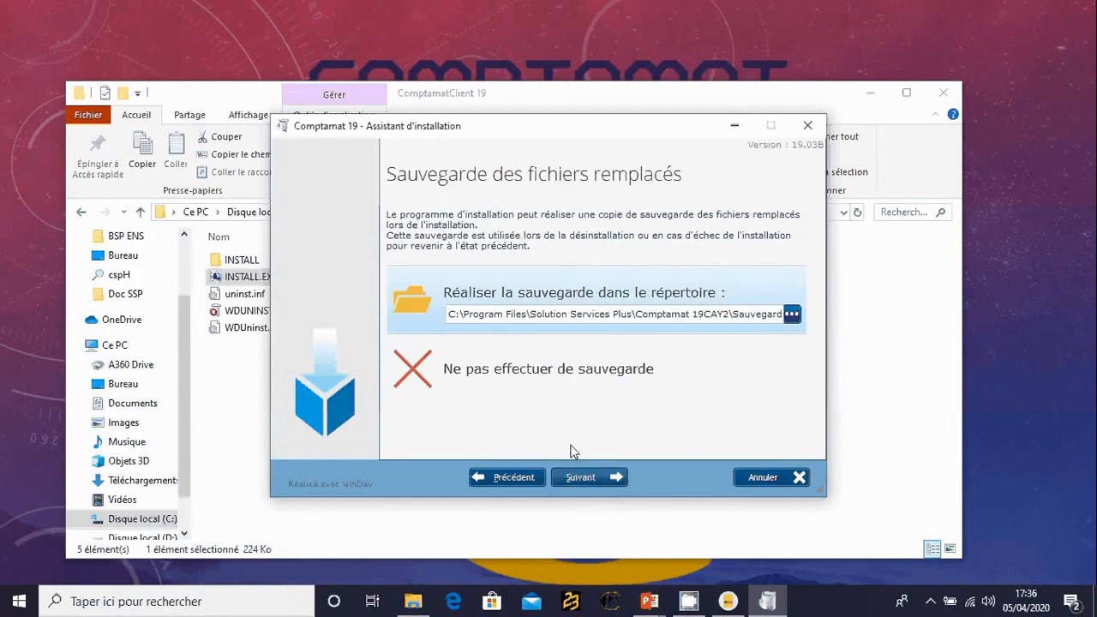
click(503, 380)
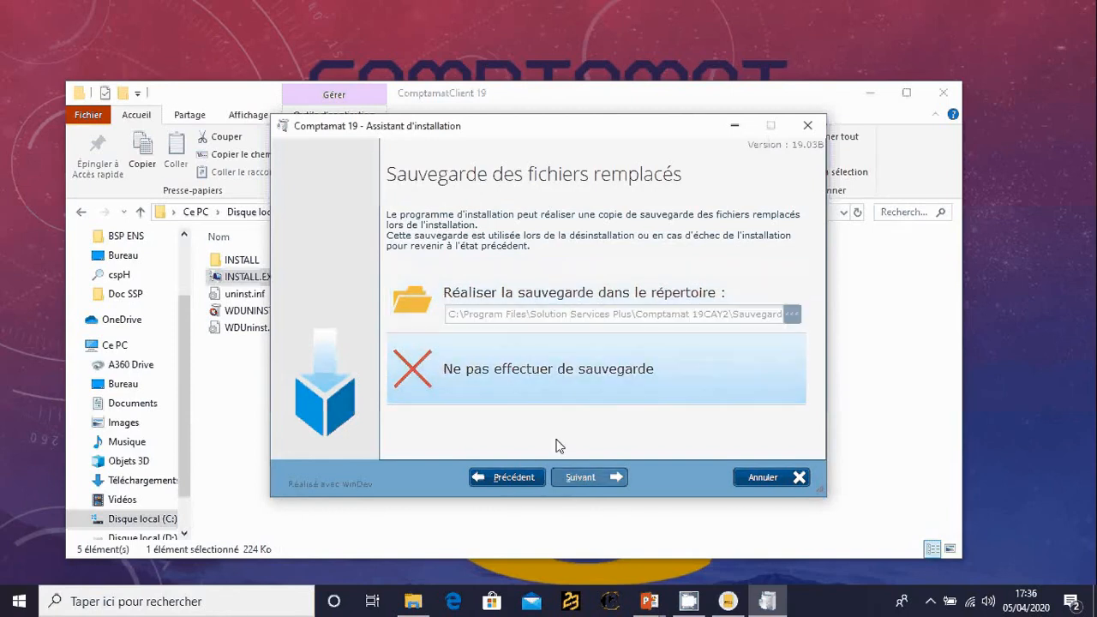
click(581, 478)
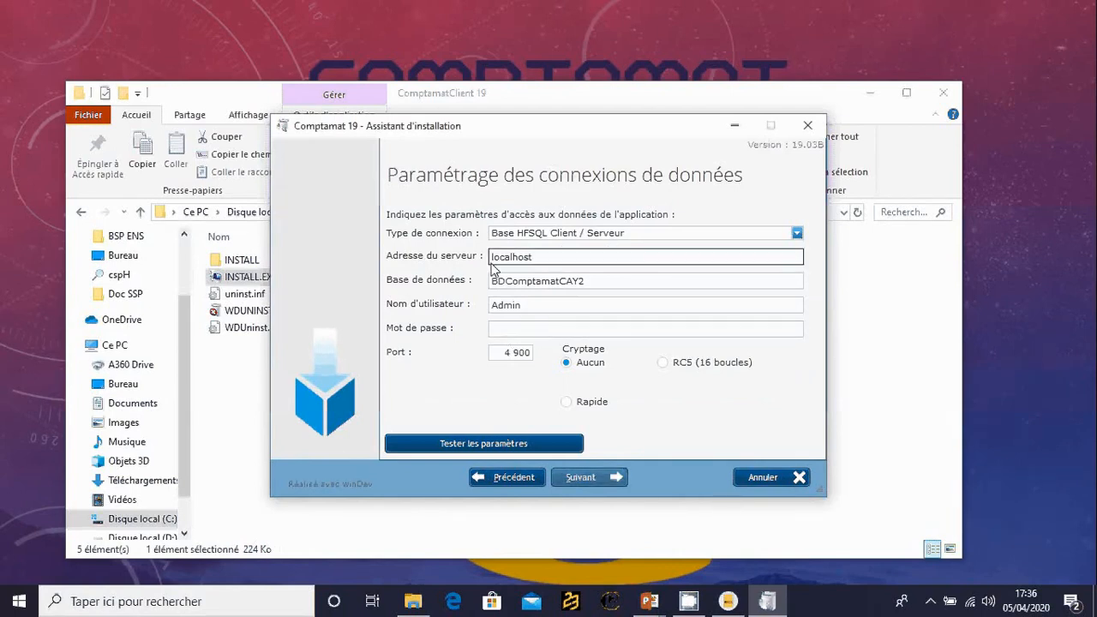
- Set the data connection's database to BDComptamat, test the connection parameters, and continue to the user groupware setup
double_click(540, 292)
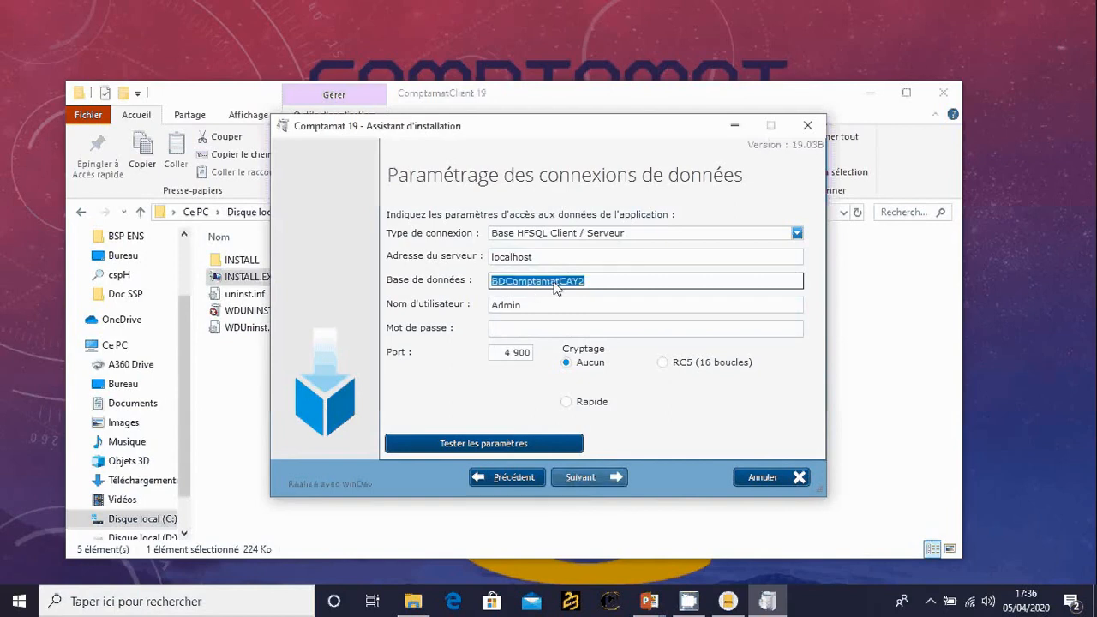
drag(555, 289, 609, 291)
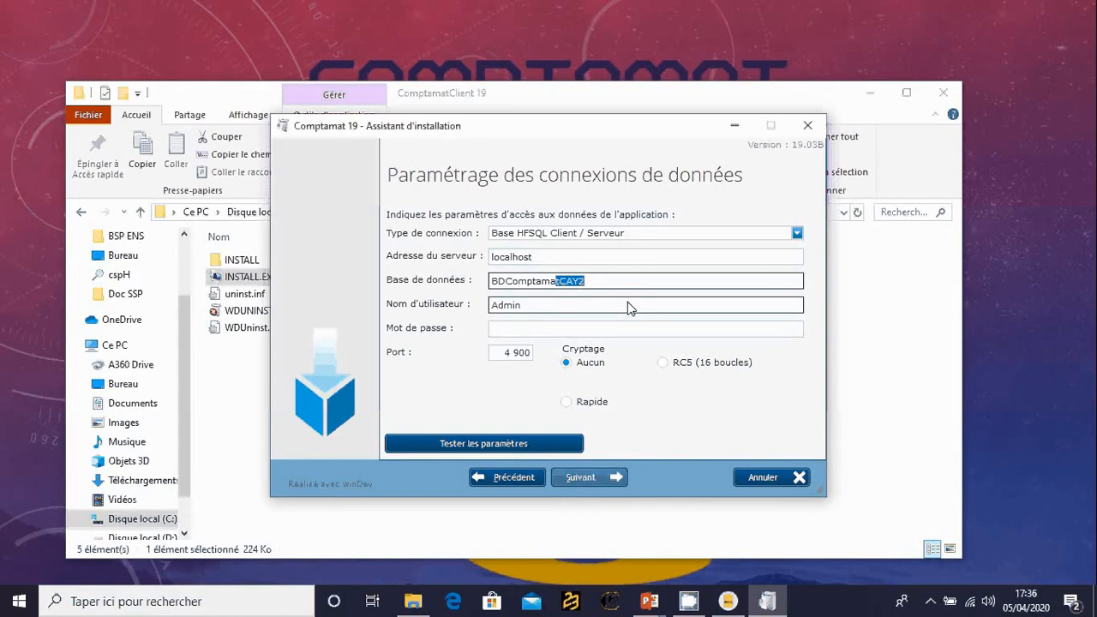
key(BackSpace)
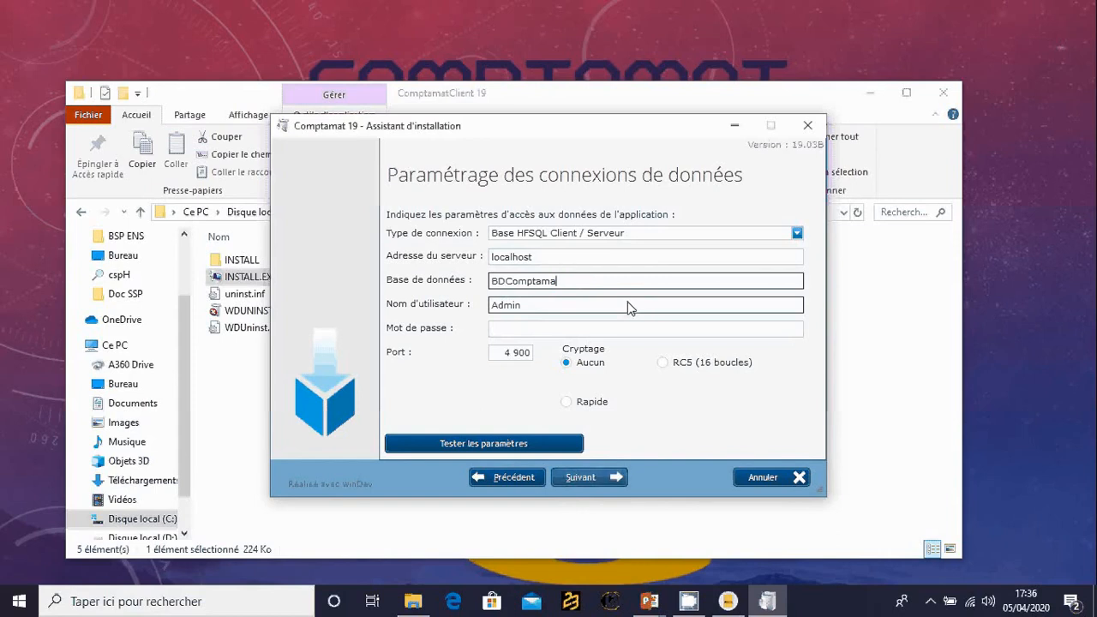
text(t)
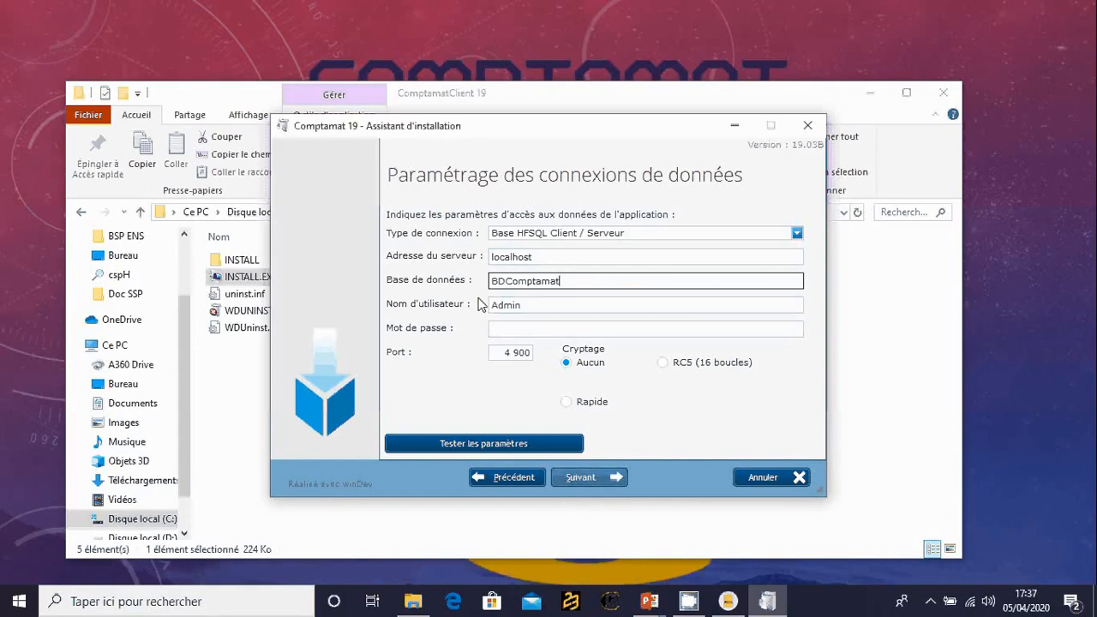
click(513, 442)
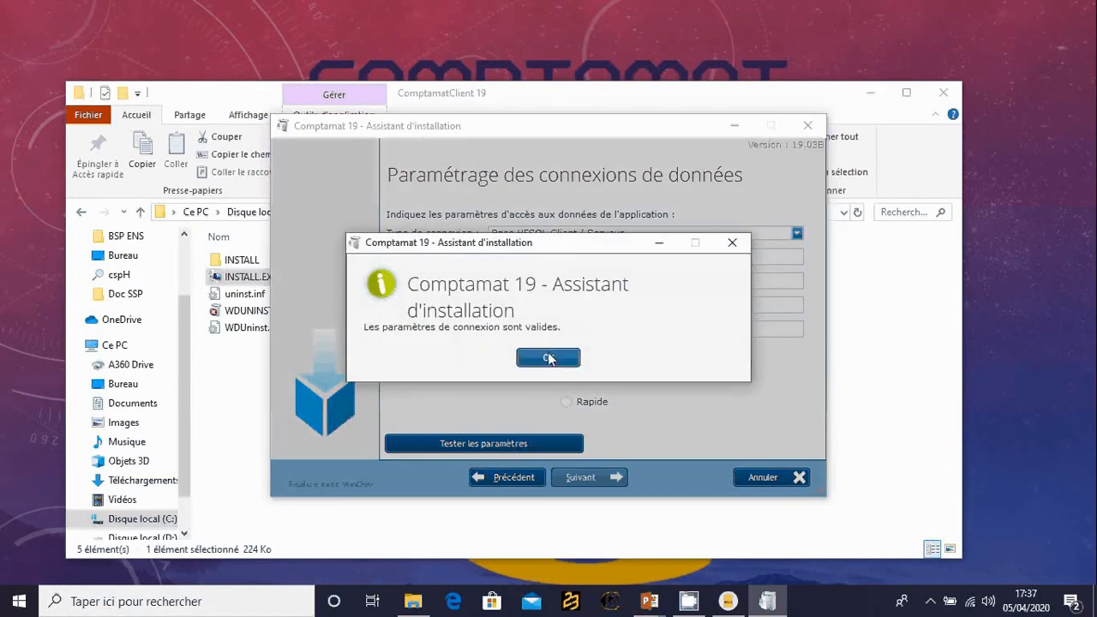
click(548, 358)
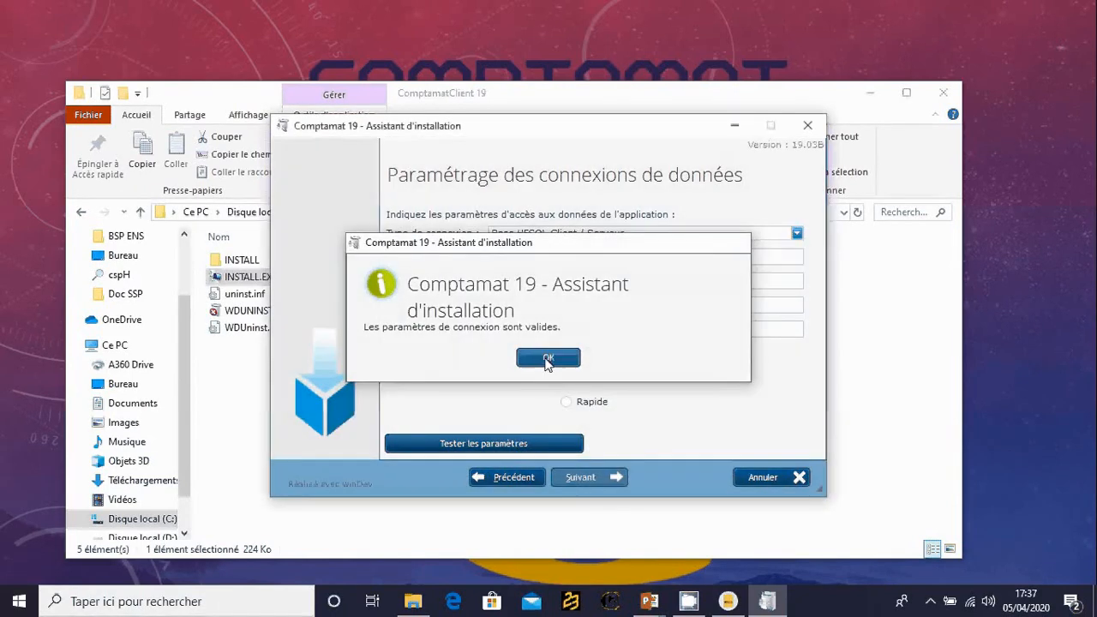
click(594, 477)
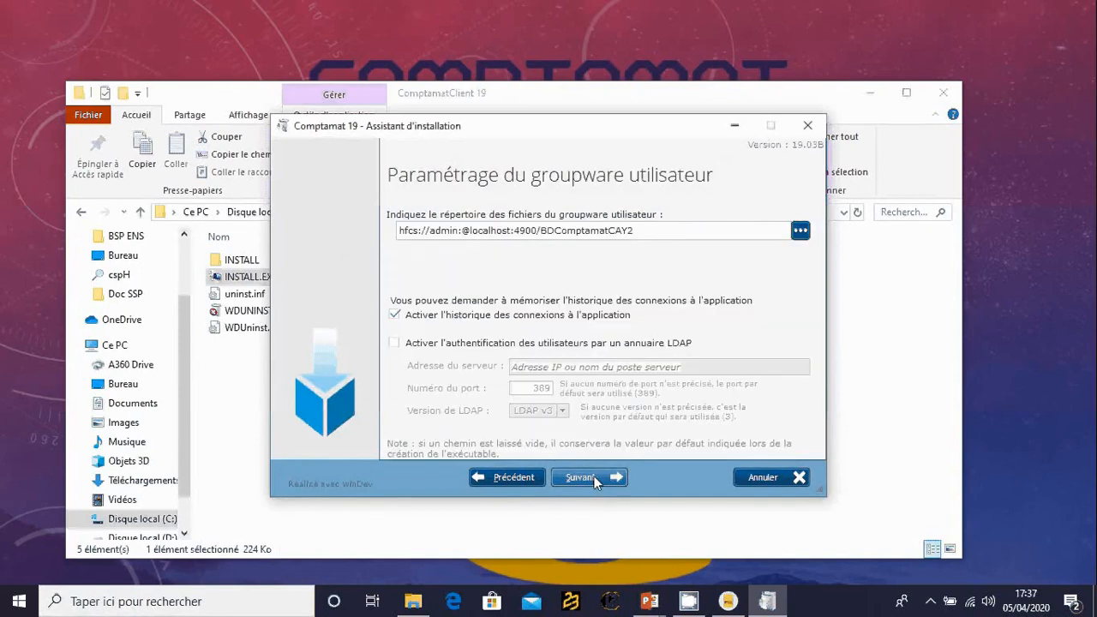
- Set the groupware files' HFSQL database to BDCOMPTAMAT and start the client installation
click(799, 231)
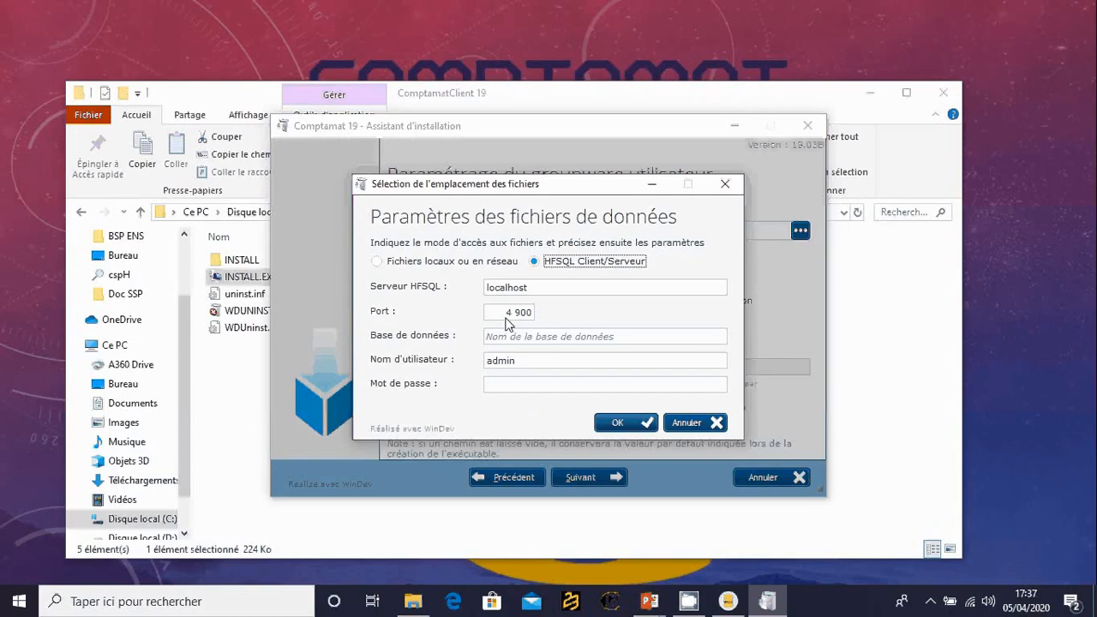
click(522, 339)
text(B)
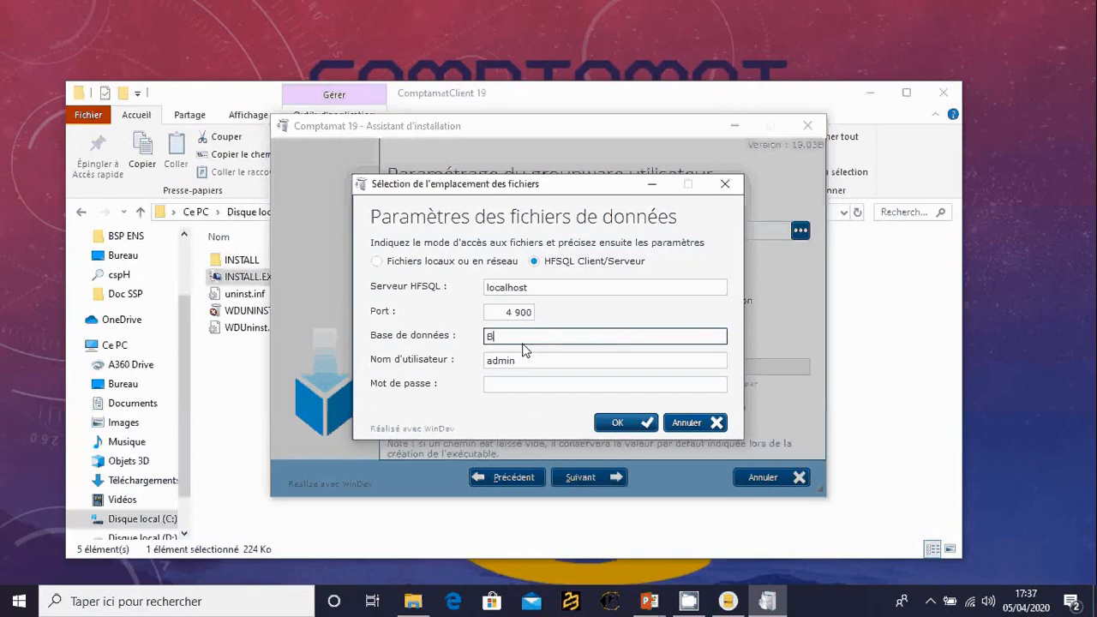
text(DCOMPTAMAT)
click(617, 425)
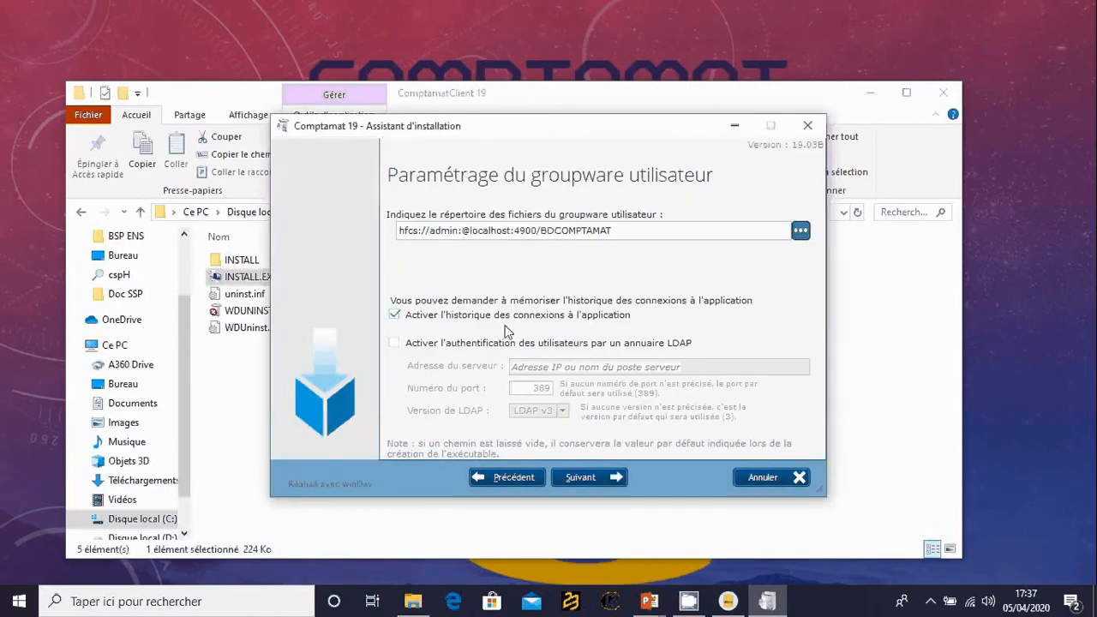
click(592, 477)
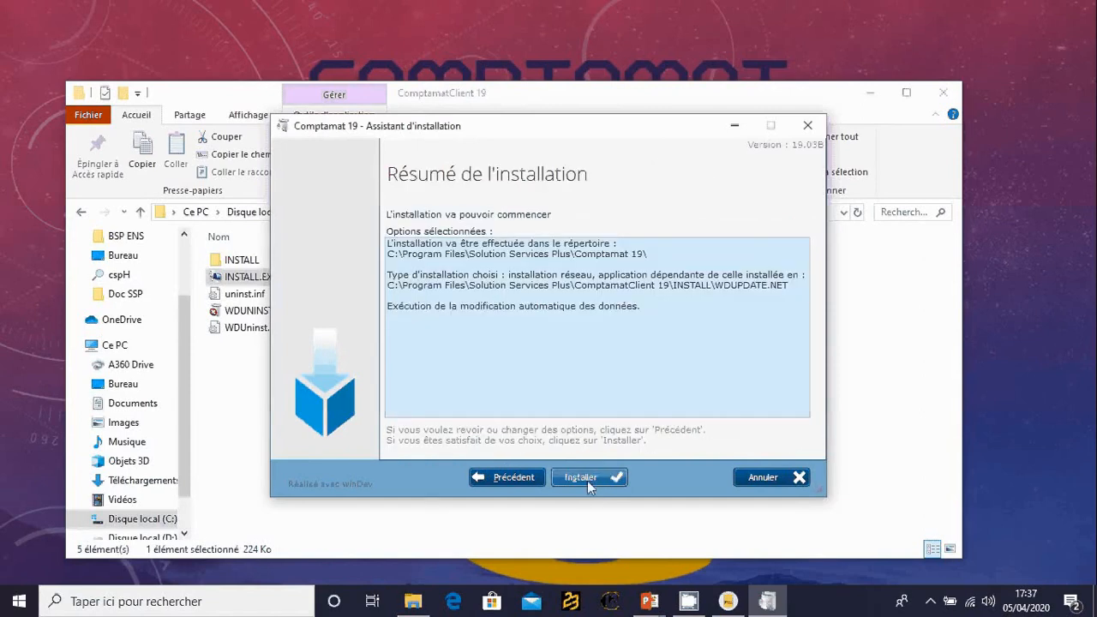
click(587, 479)
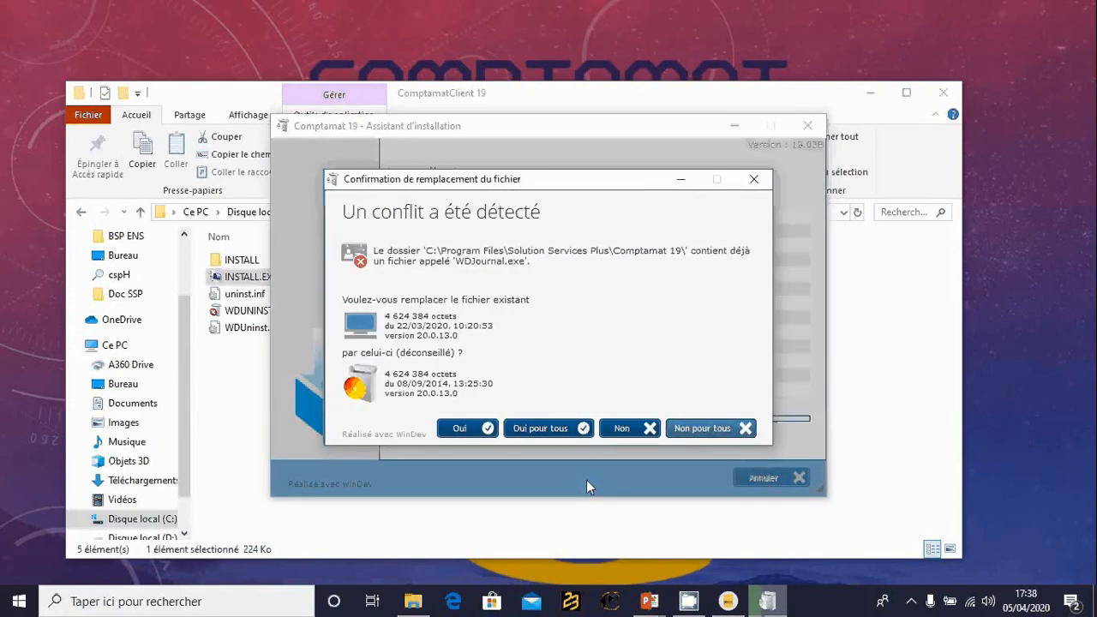
- Replace all conflicting existing files and finish the client installation, launching the program and placing the desktop, Start menu and quick-launch icons
click(542, 431)
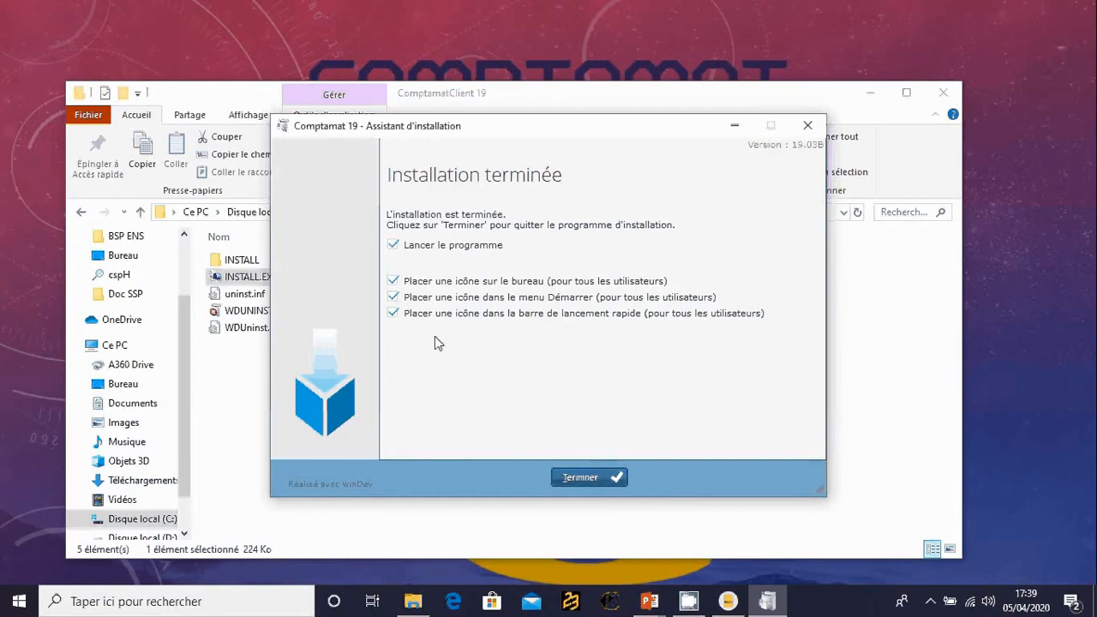
click(589, 478)
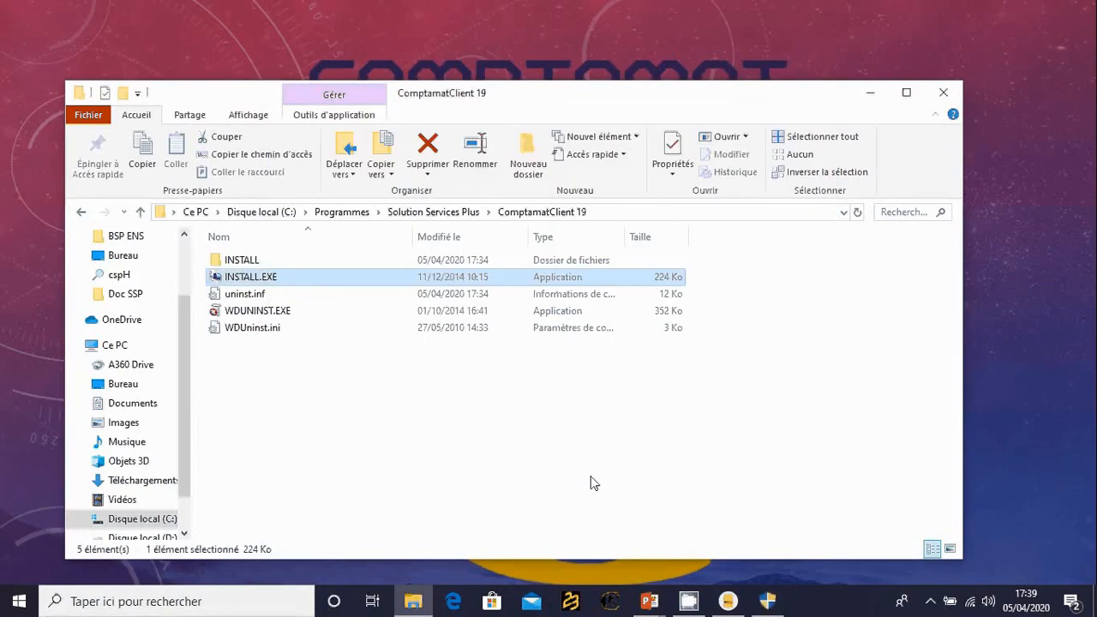
- Minimize the ComptamatClient 19 folder window, switch to the pending Comptamat 19 permission request and allow the program to run
click(872, 95)
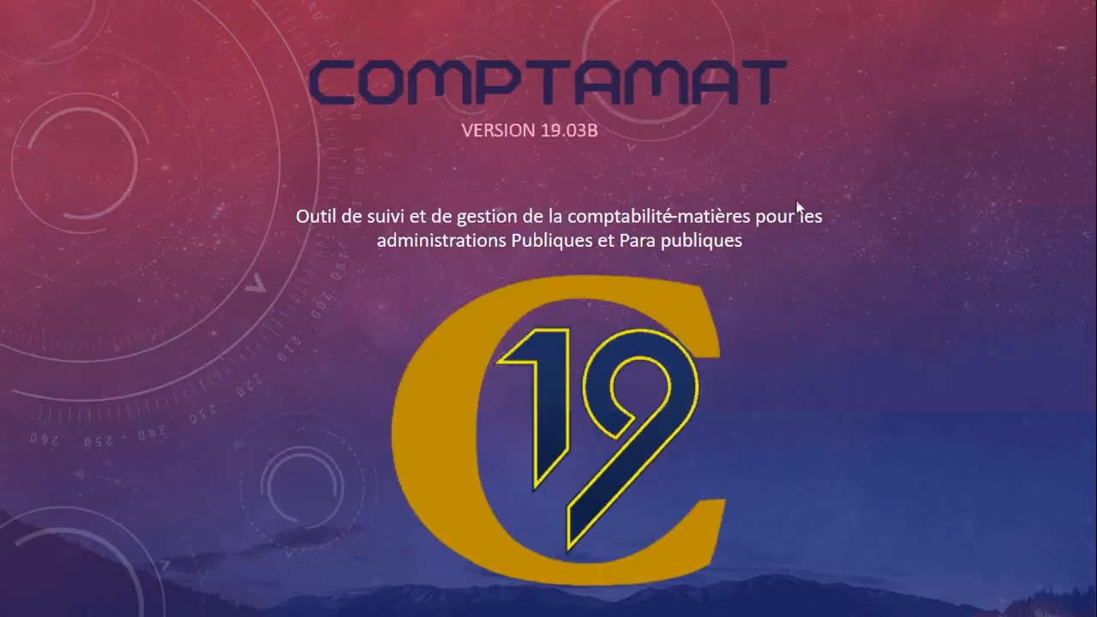
key(alt+Tab)
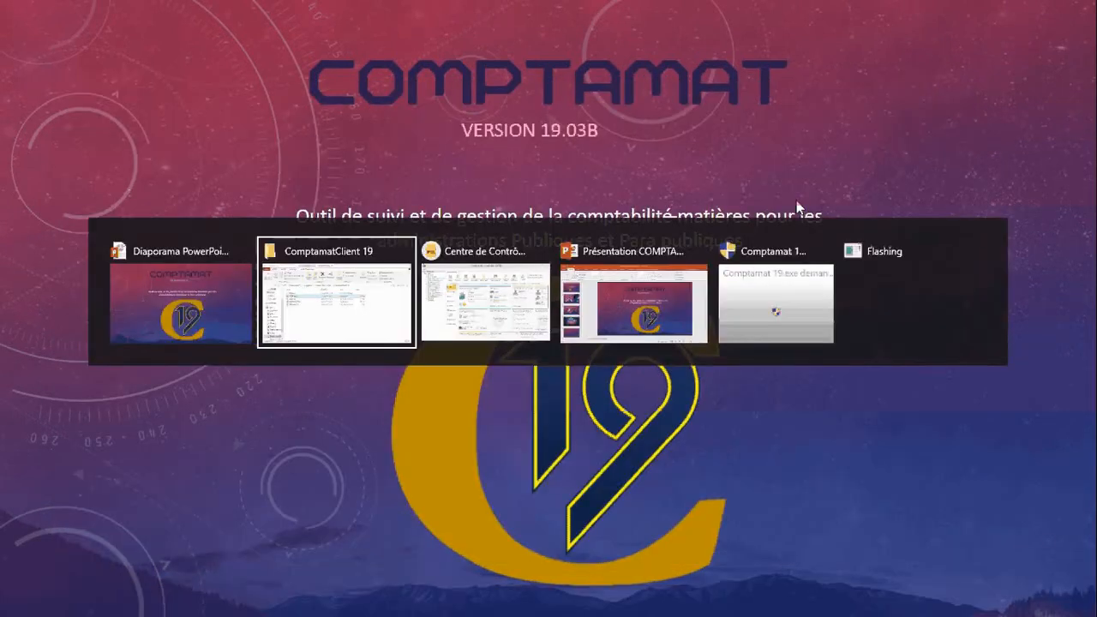
click(776, 301)
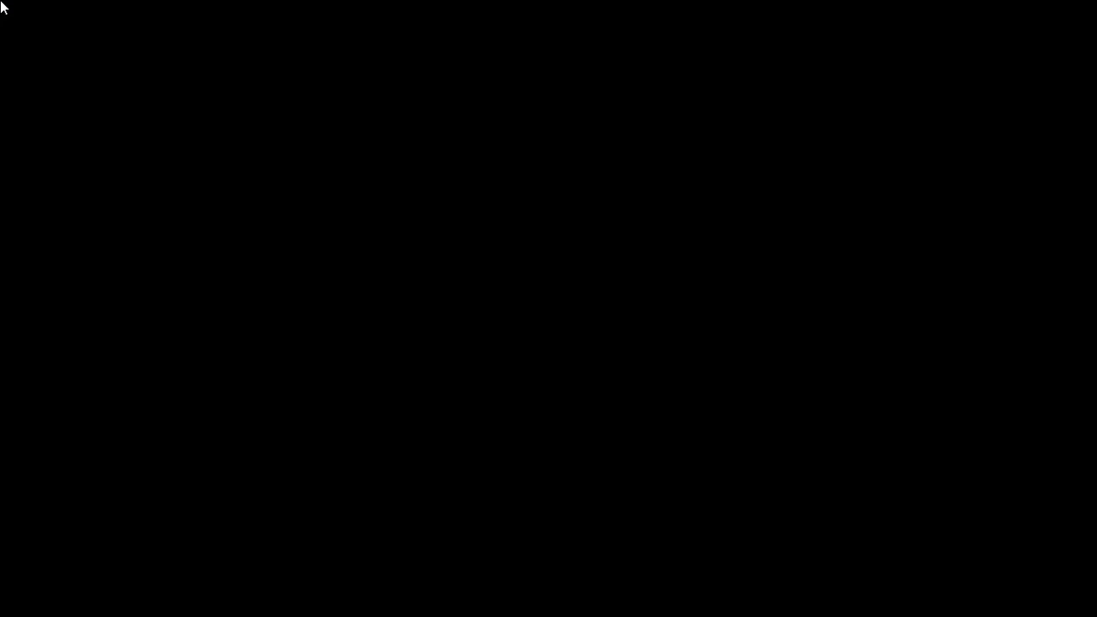
click(486, 416)
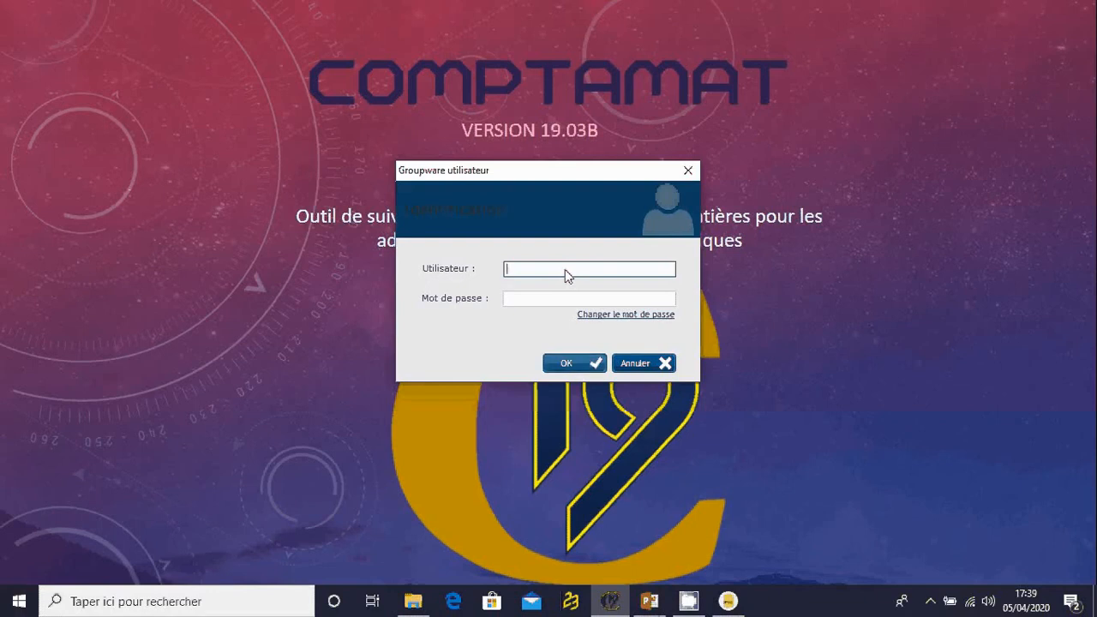
- Fill in the supervisor's user name and account password in the groupware login, briefly revealing the password to check it
text(SUPERVISEUR)
key(Tab)
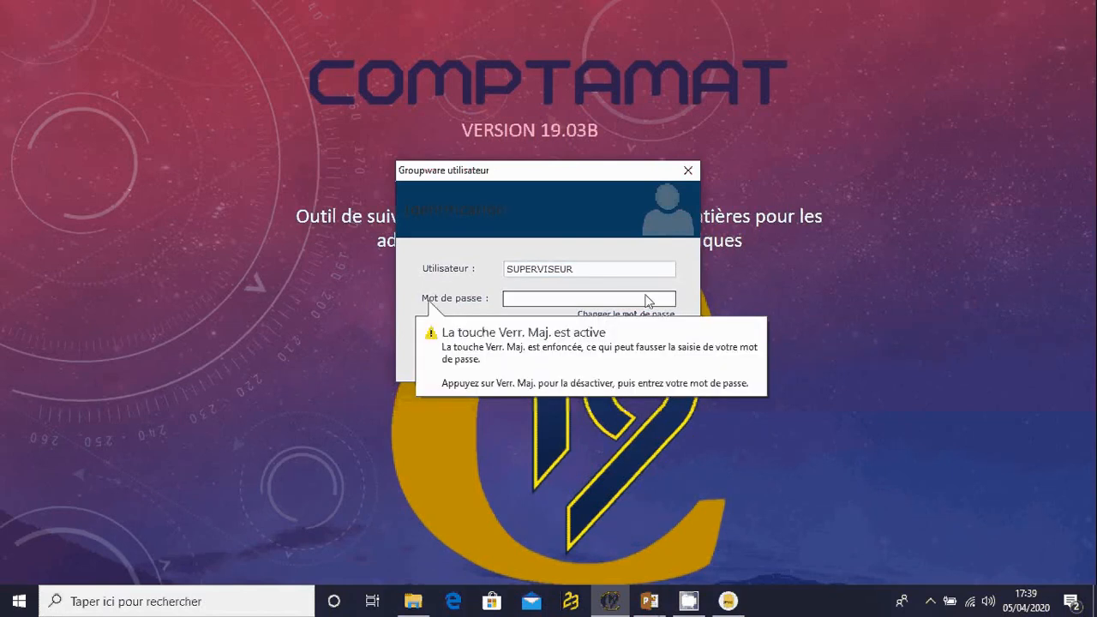
text(SU)
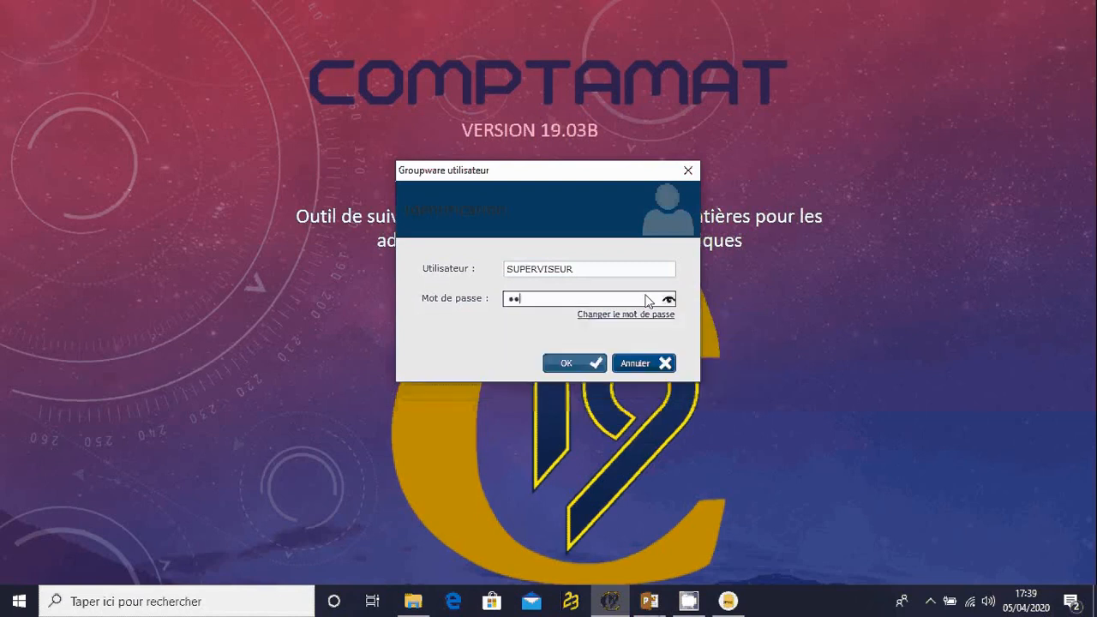
text(PERVISEUR)
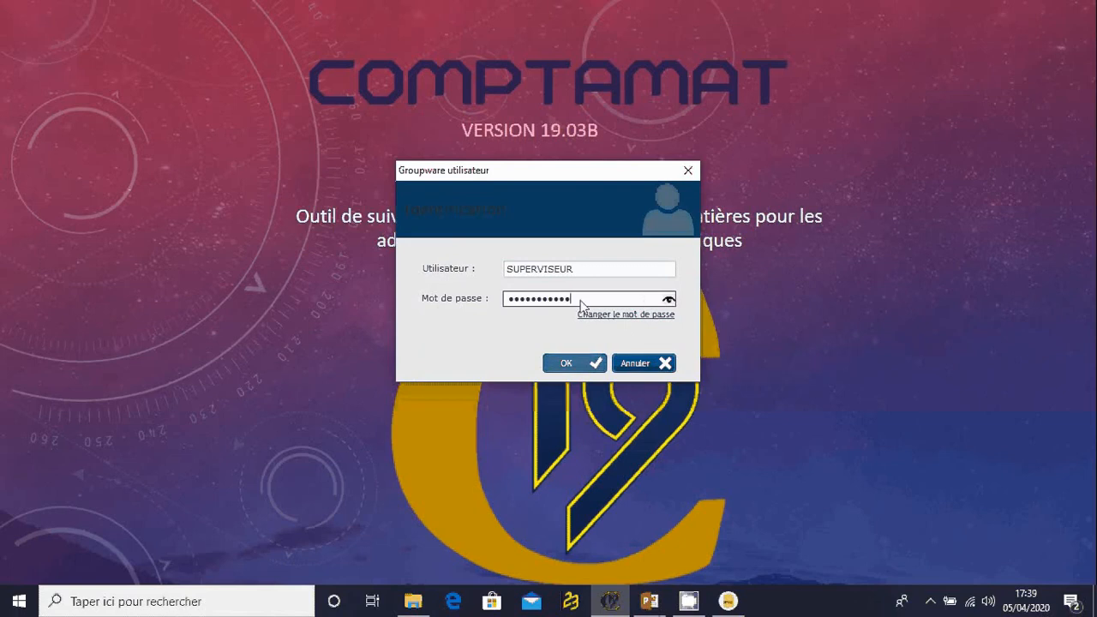
click(669, 299)
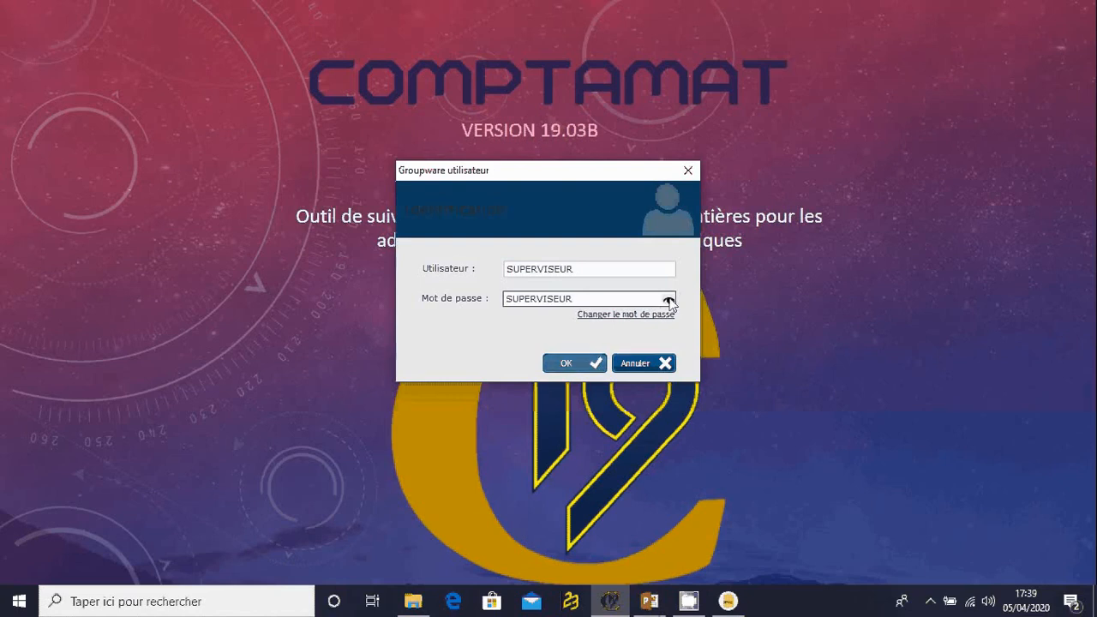
click(669, 299)
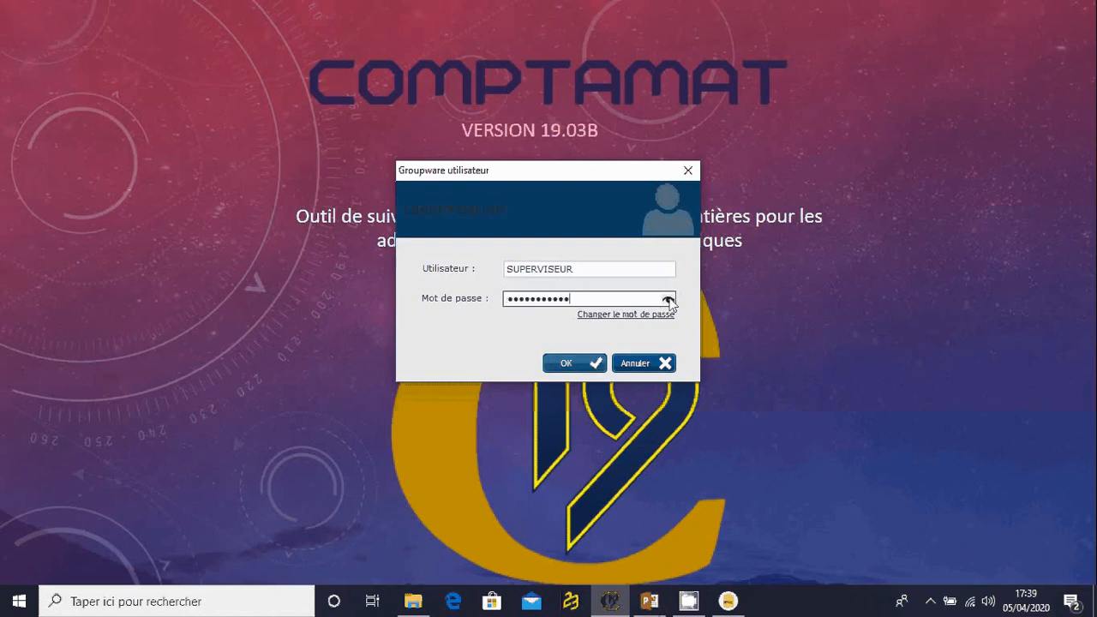